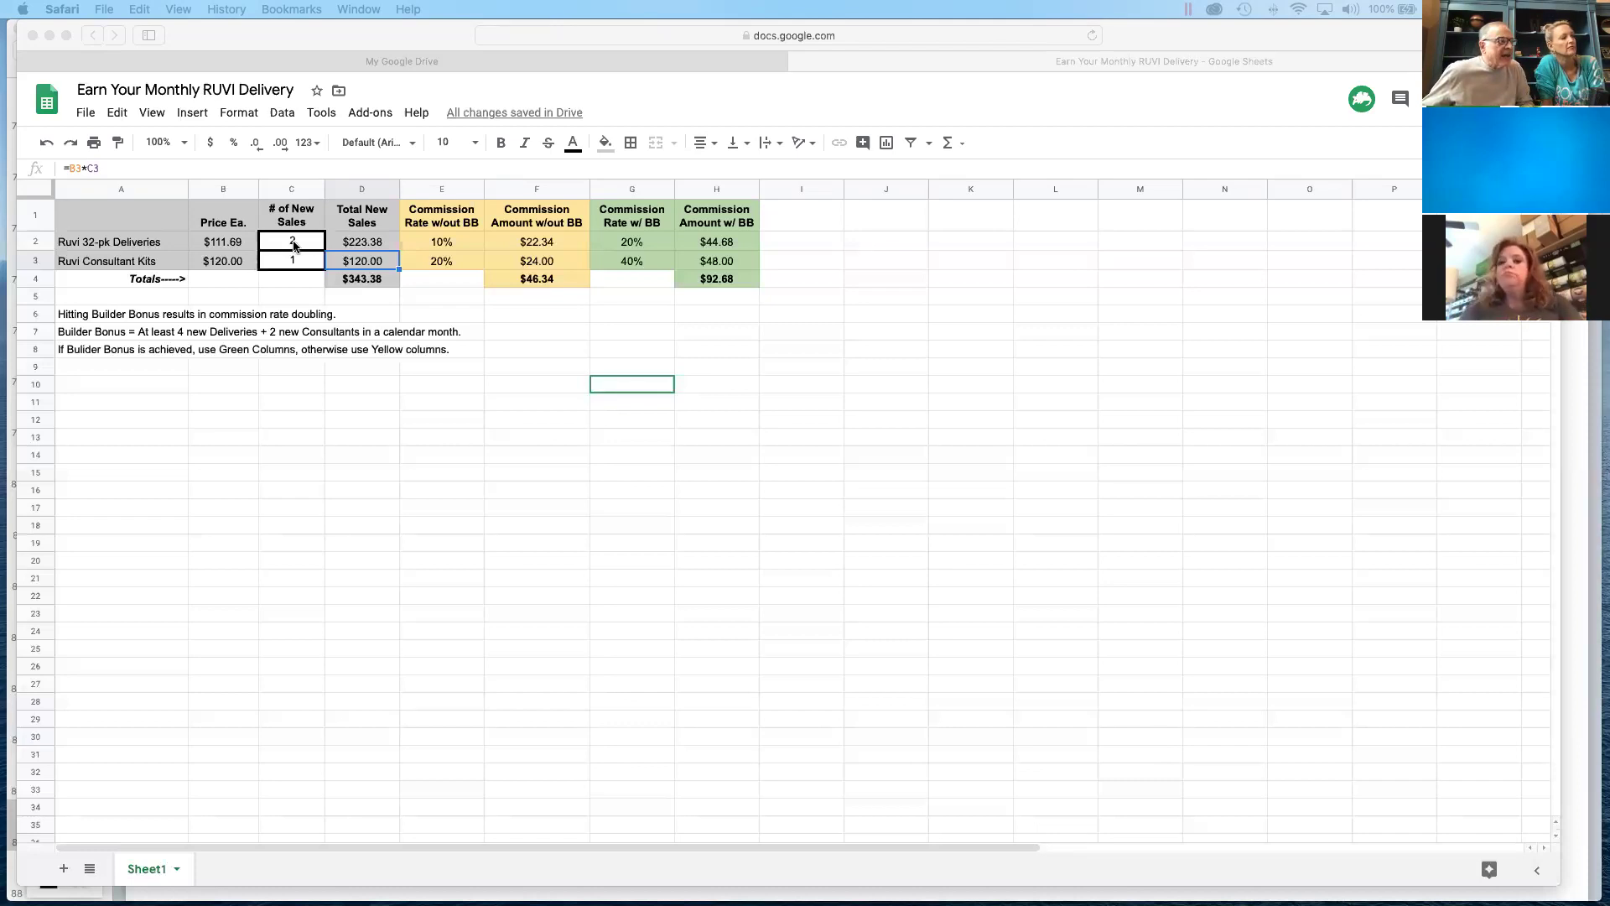
- Inspect the formulas for total new delivery sales and for both commission rates without the Builder Bonus
{"action": "left_click", "coordinate": [366, 246]}
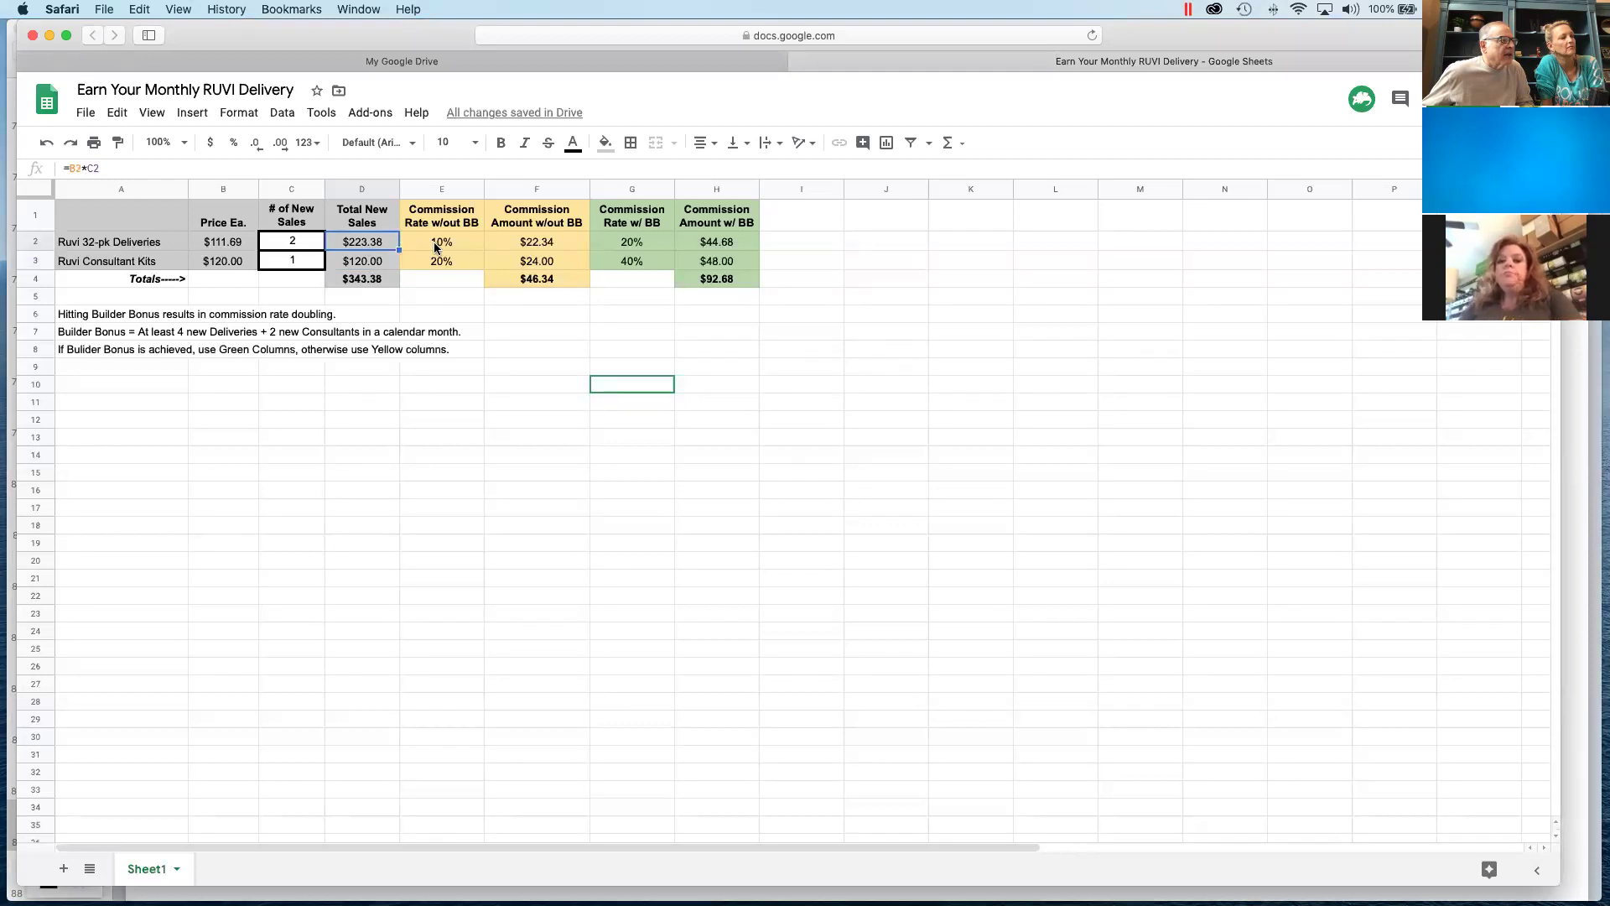
{"action": "left_click", "coordinate": [435, 247]}
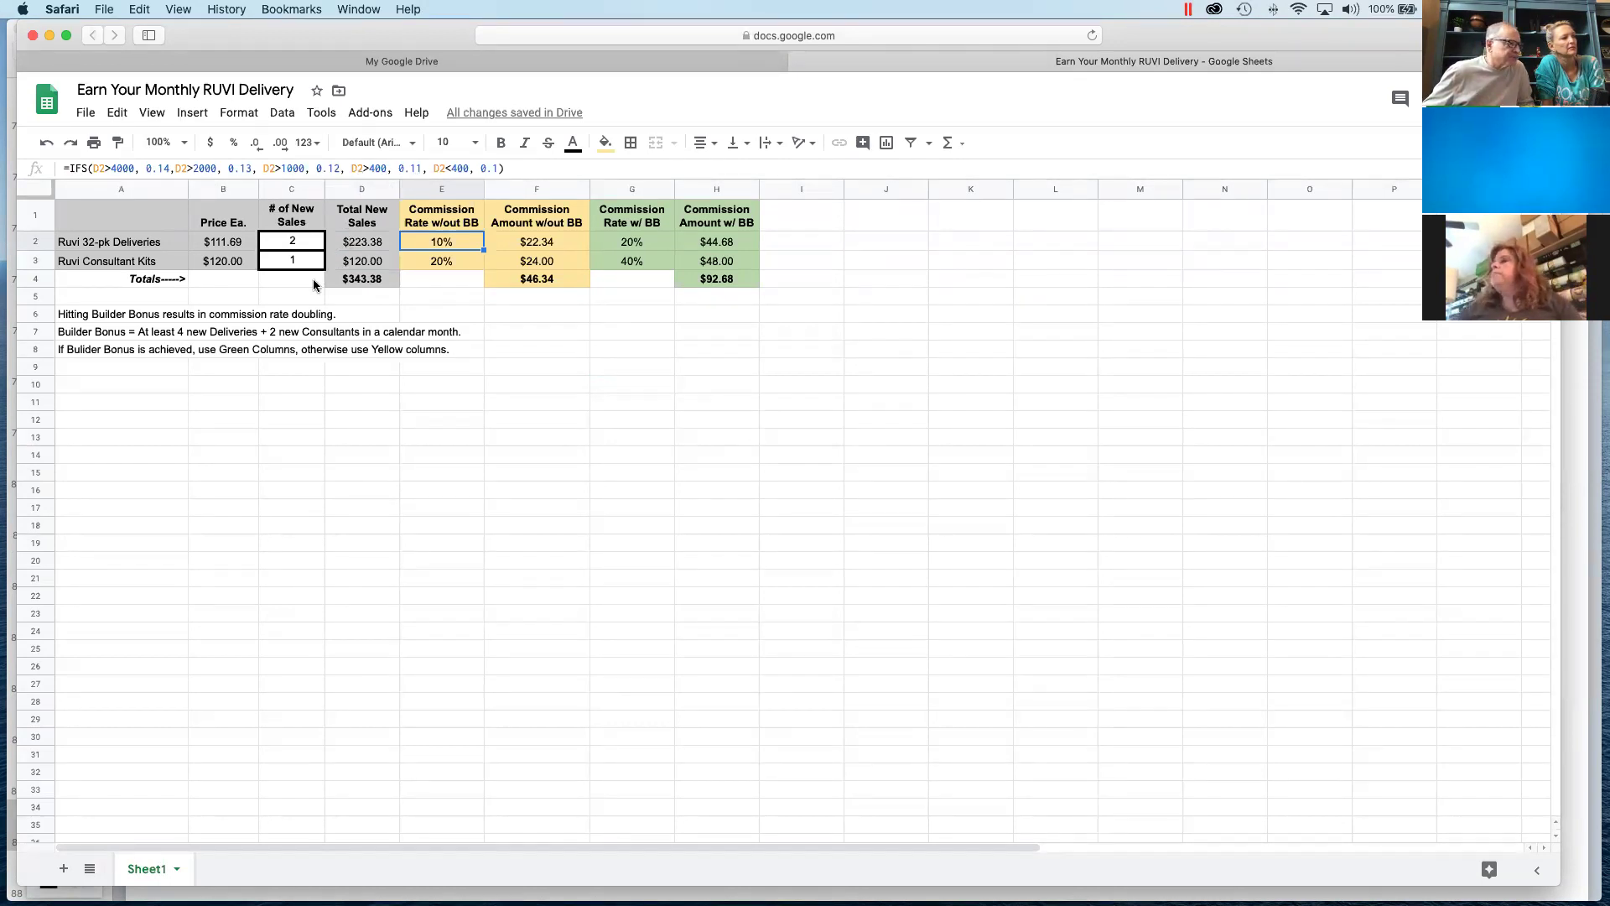
{"action": "left_click", "coordinate": [437, 262]}
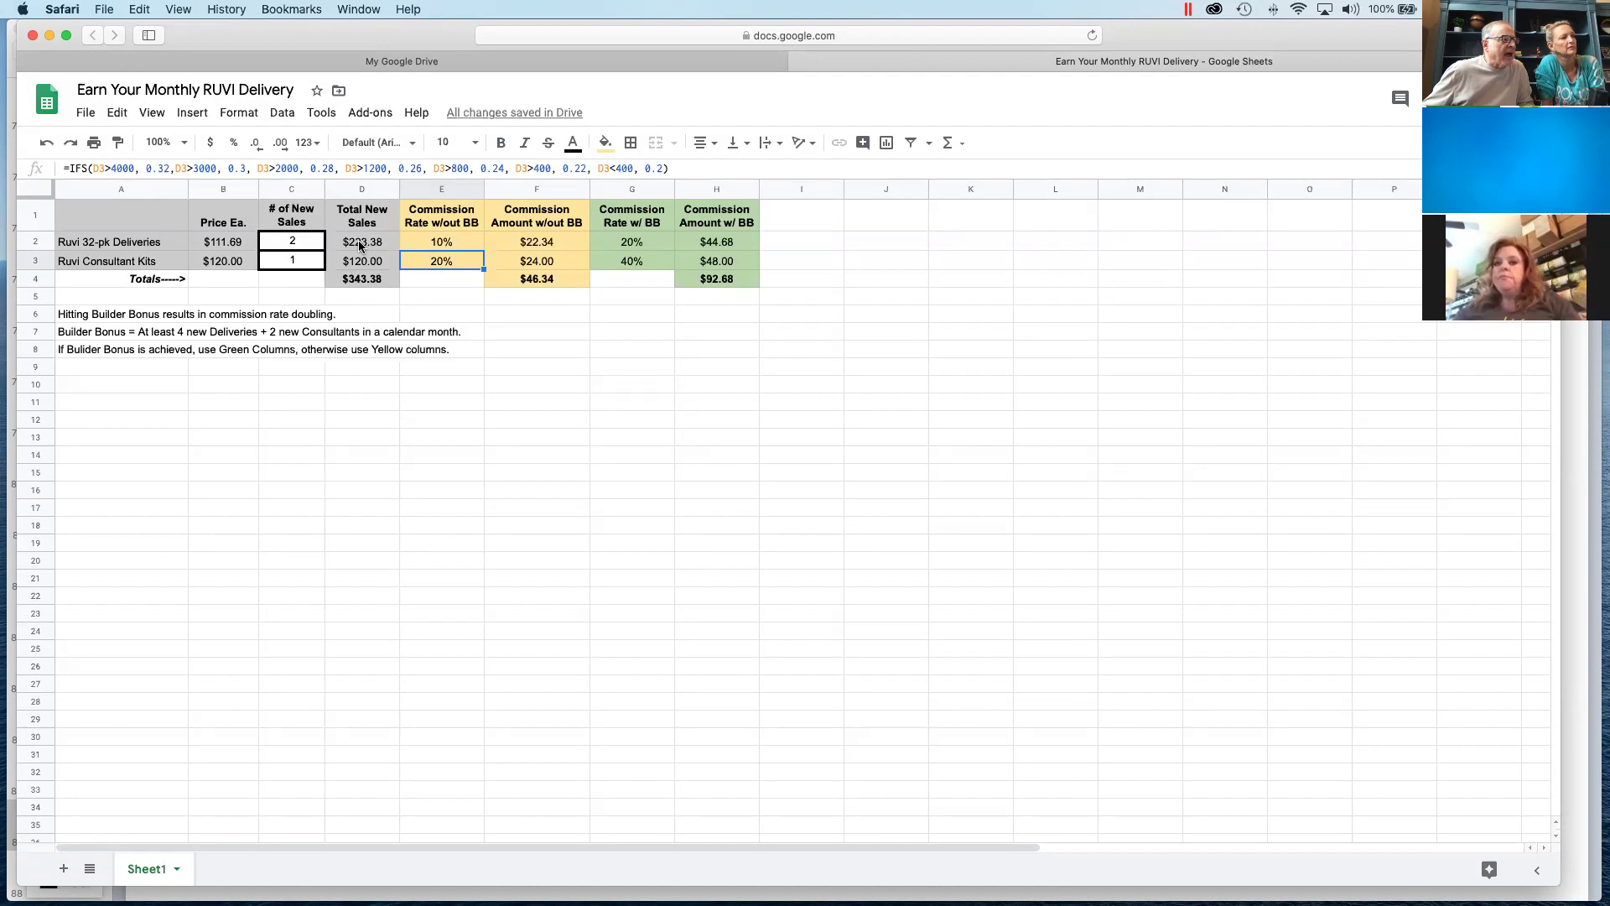
- Test 6 and 10 as the number of new Ruvi 32-pk Deliveries sales
{"action": "left_click", "coordinate": [300, 249]}
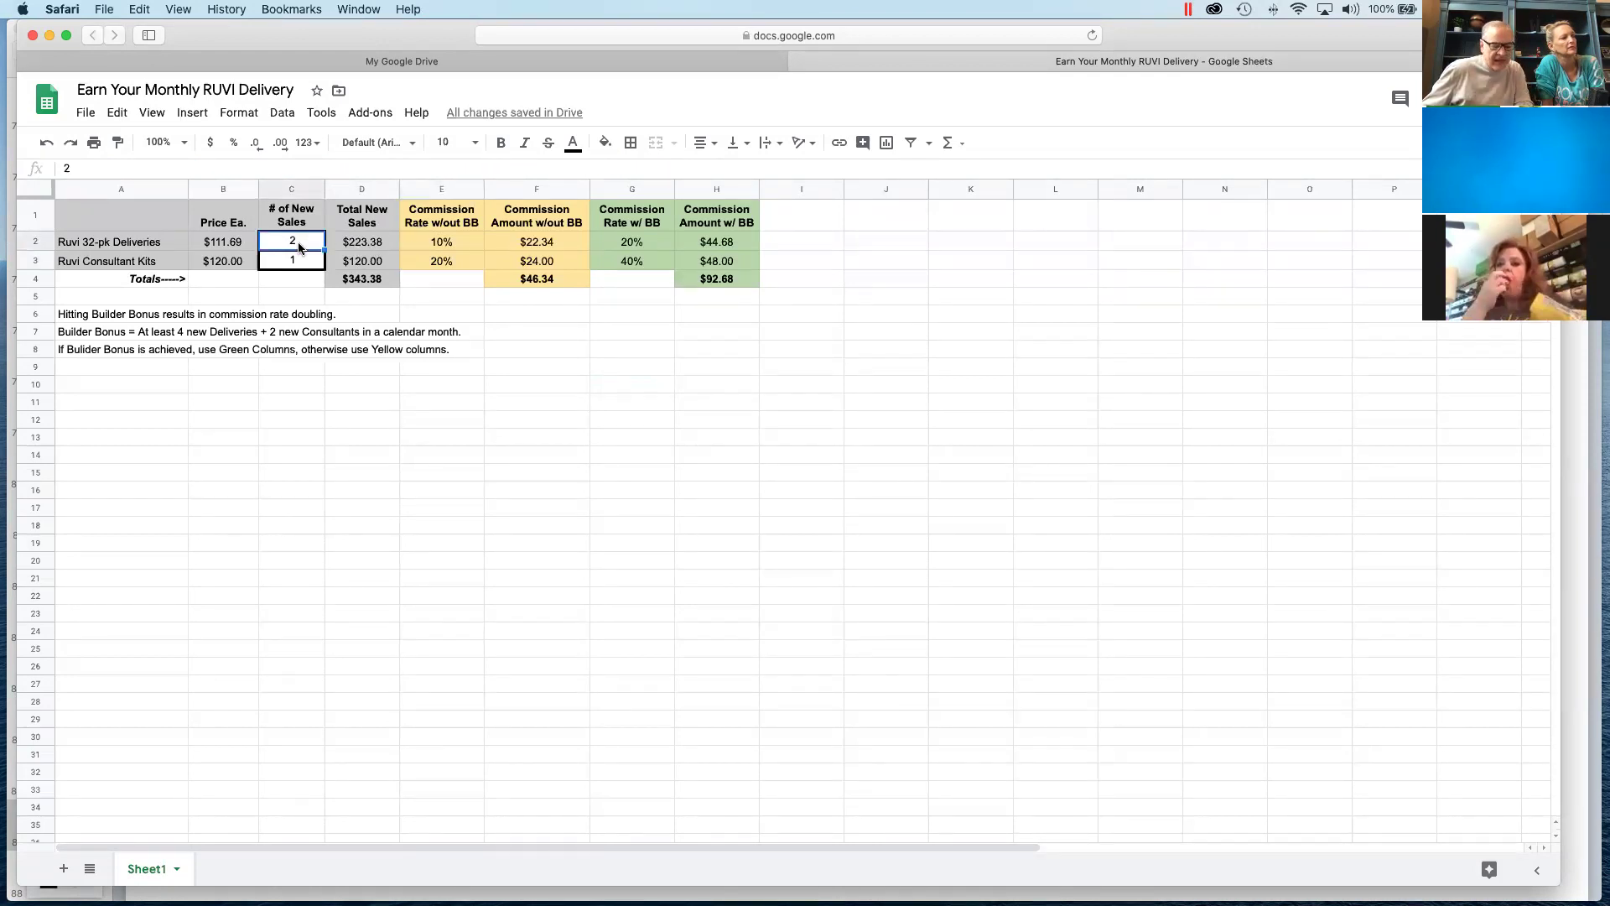
{"action": "type", "text": "6"}
{"action": "key", "text": "Return"}
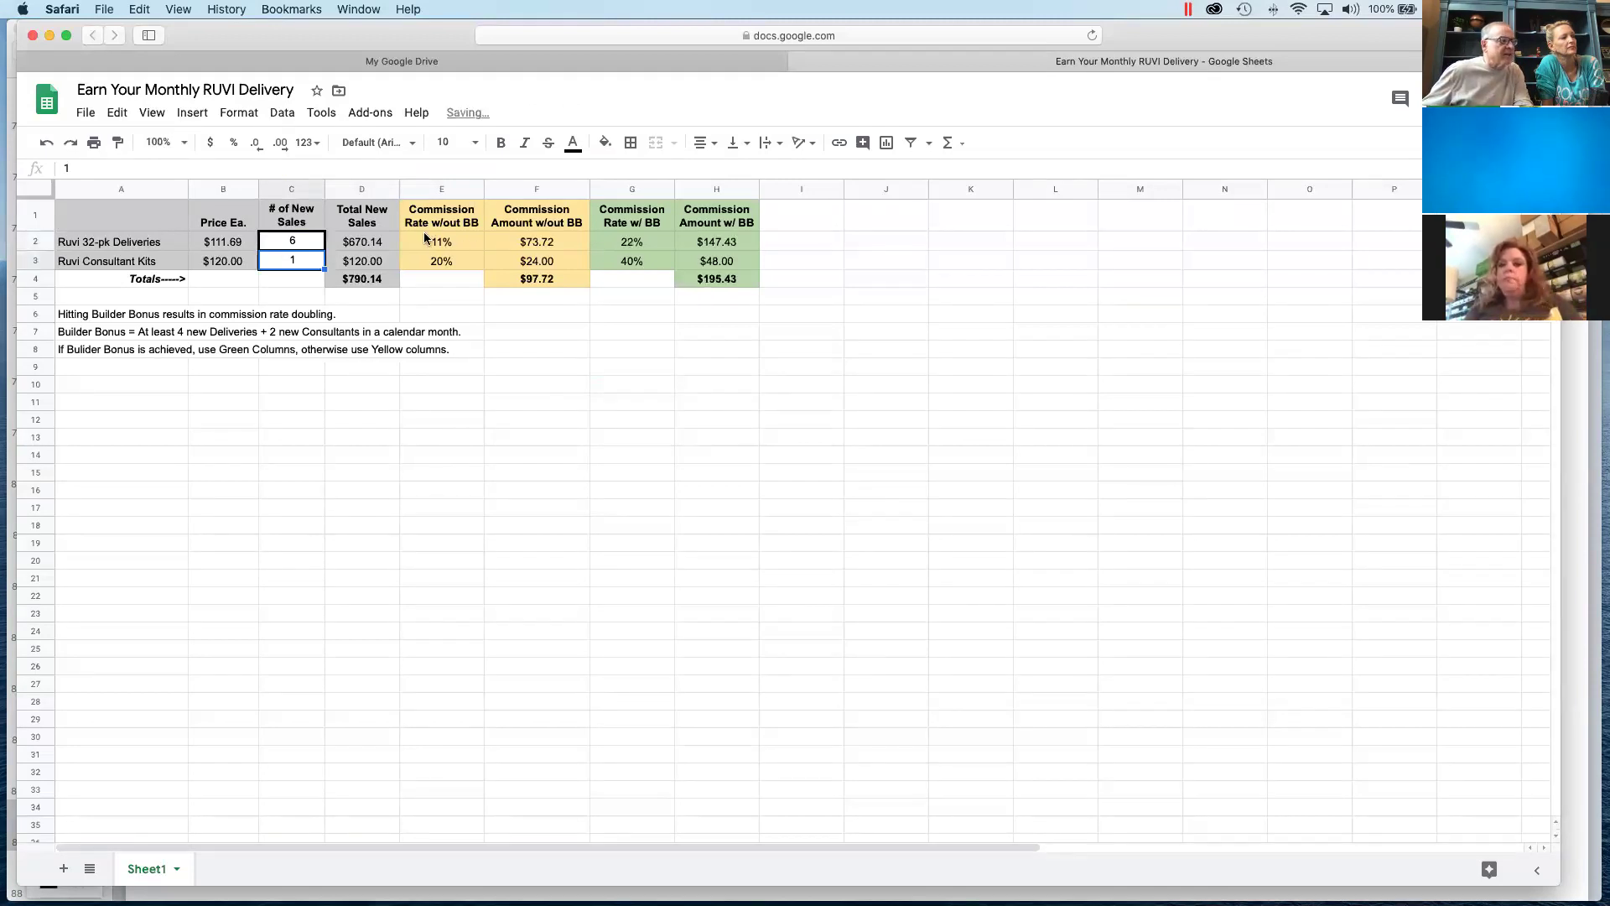
{"action": "left_click", "coordinate": [300, 243]}
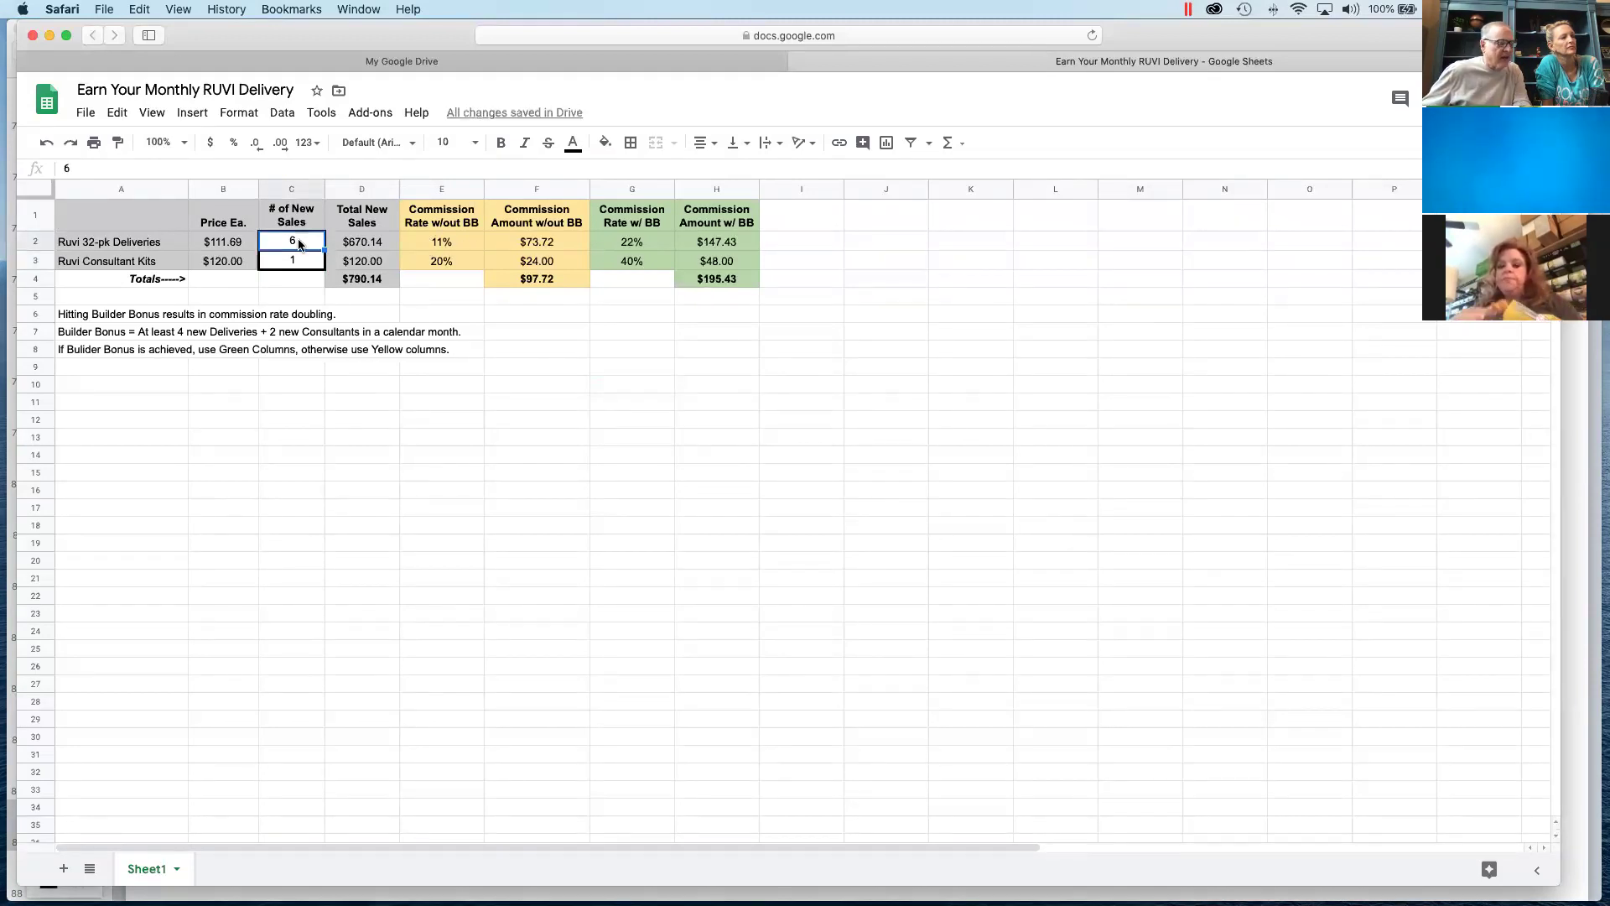
{"action": "type", "text": "10"}
{"action": "key", "text": "Return"}
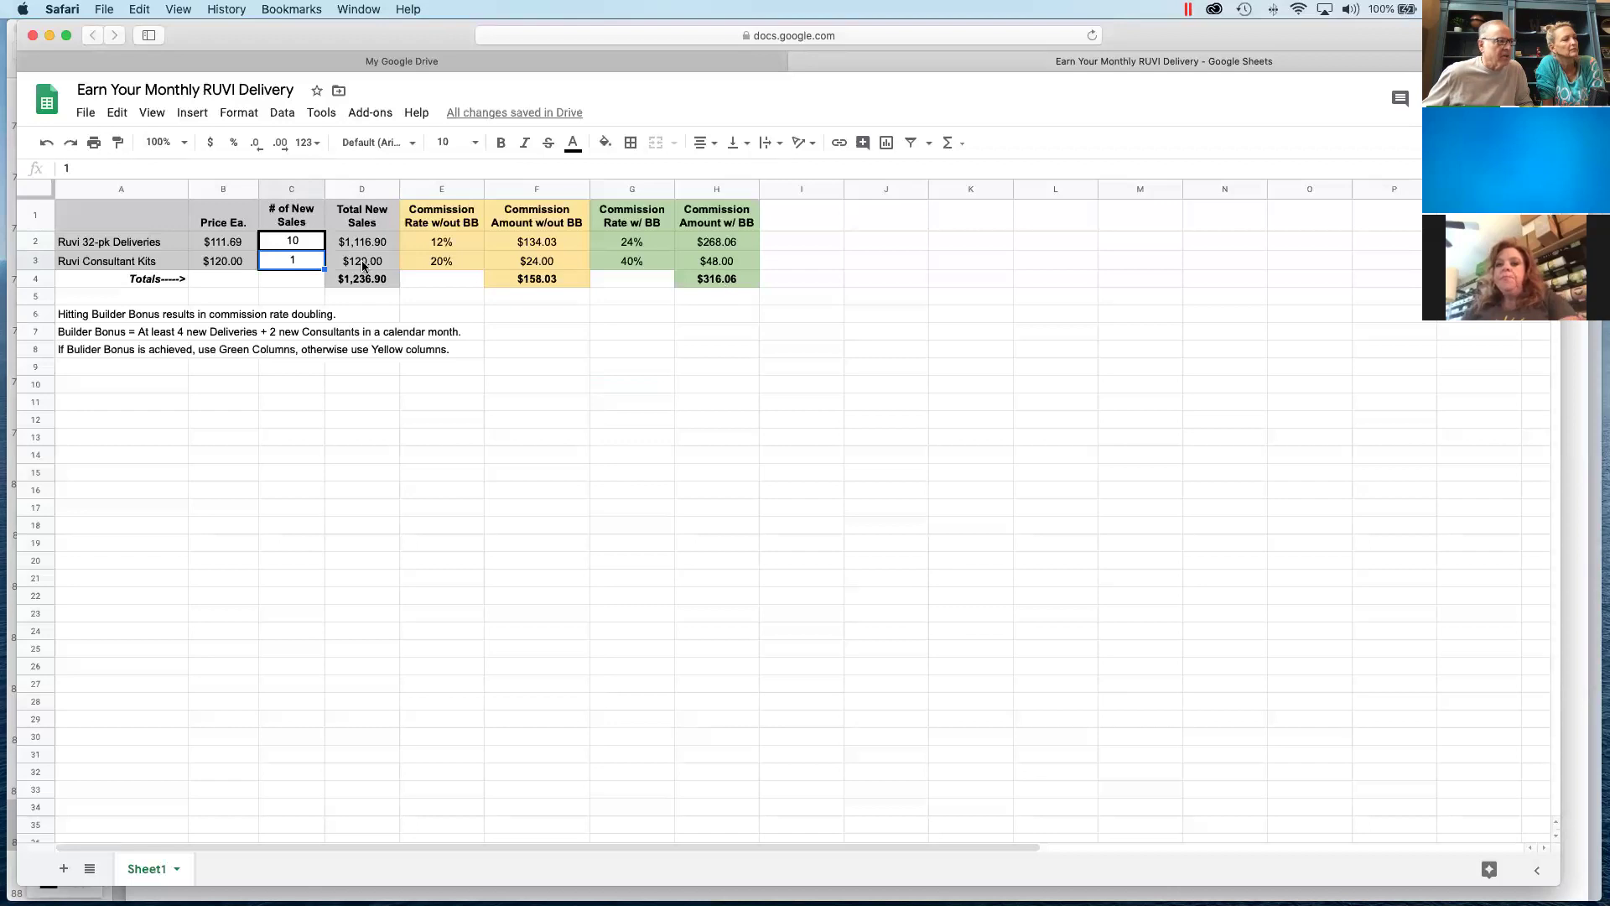
- Set the number of new sales to 4 for Ruvi 32-pk Deliveries and 2 for Ruvi Consultant Kits
{"action": "left_click", "coordinate": [295, 245]}
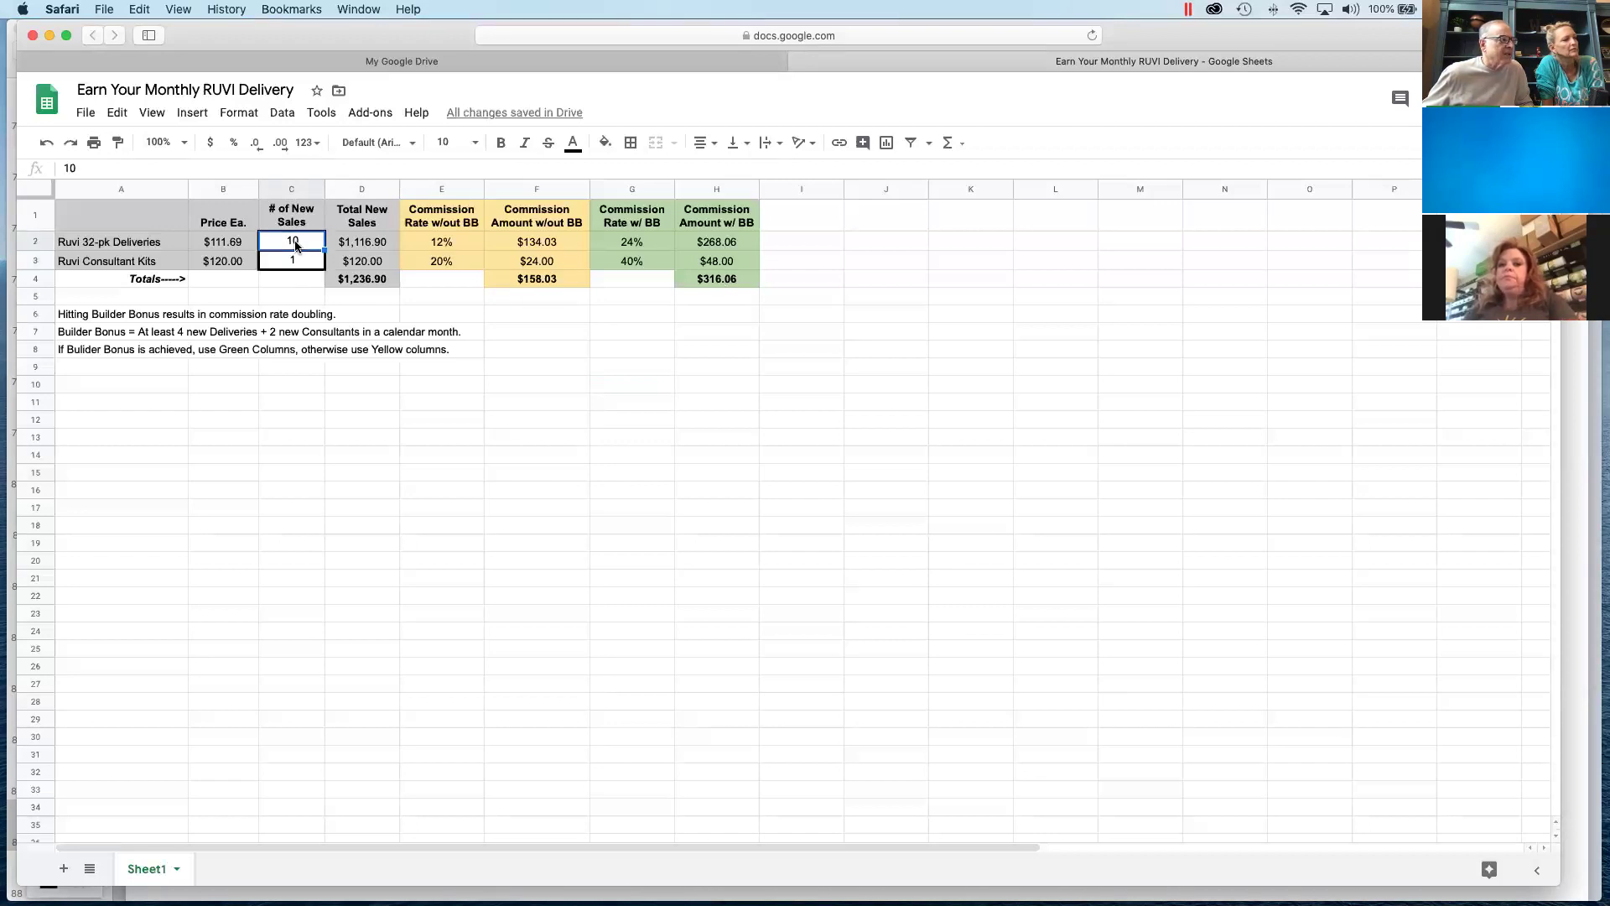
{"action": "type", "text": "4"}
{"action": "key", "text": "Return"}
{"action": "type", "text": "2"}
{"action": "key", "text": "Return"}
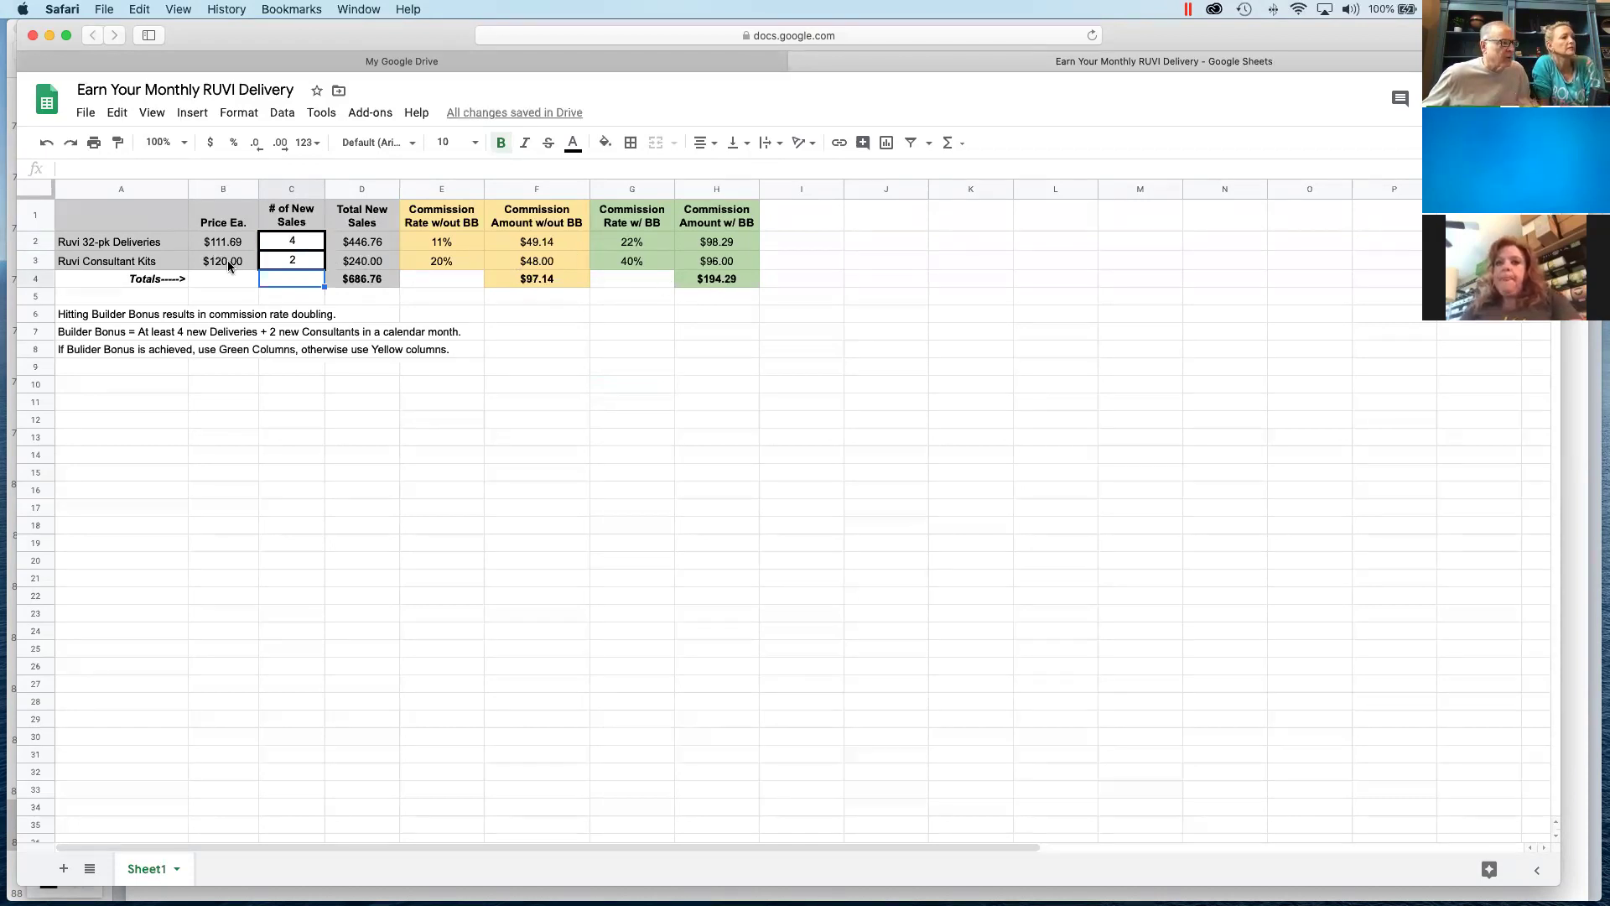
- Set the number of new Ruvi Consultant Kits sales to 0
{"action": "left_click", "coordinate": [293, 261]}
{"action": "type", "text": "0"}
{"action": "key", "text": "Return"}
{"action": "left_click", "coordinate": [292, 260]}
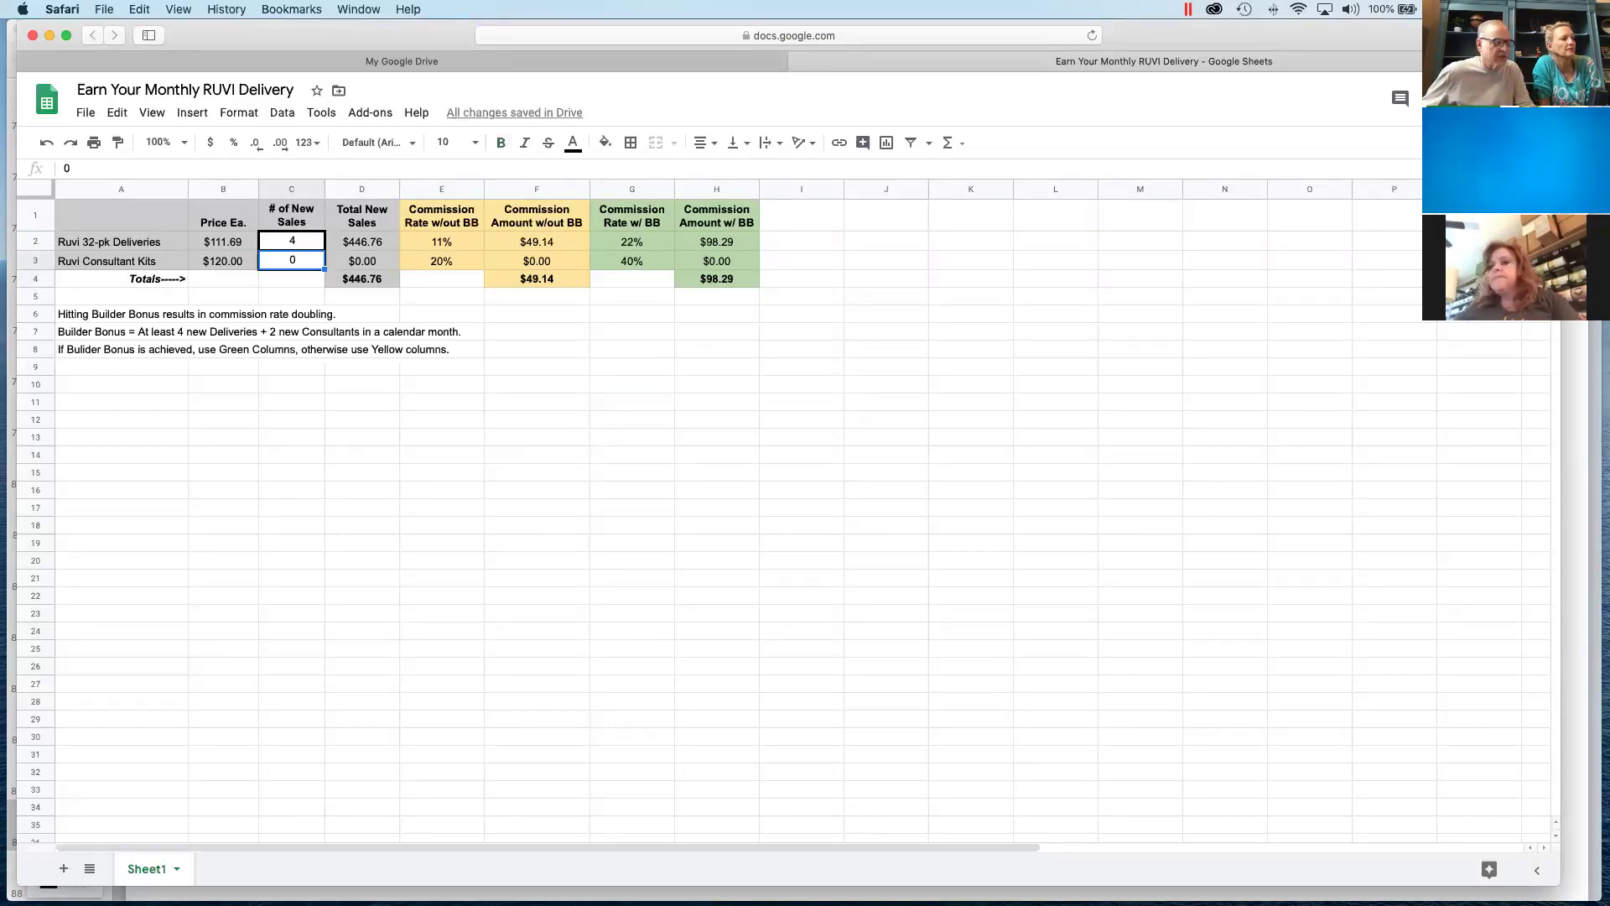
{"action": "type", "text": "9"}
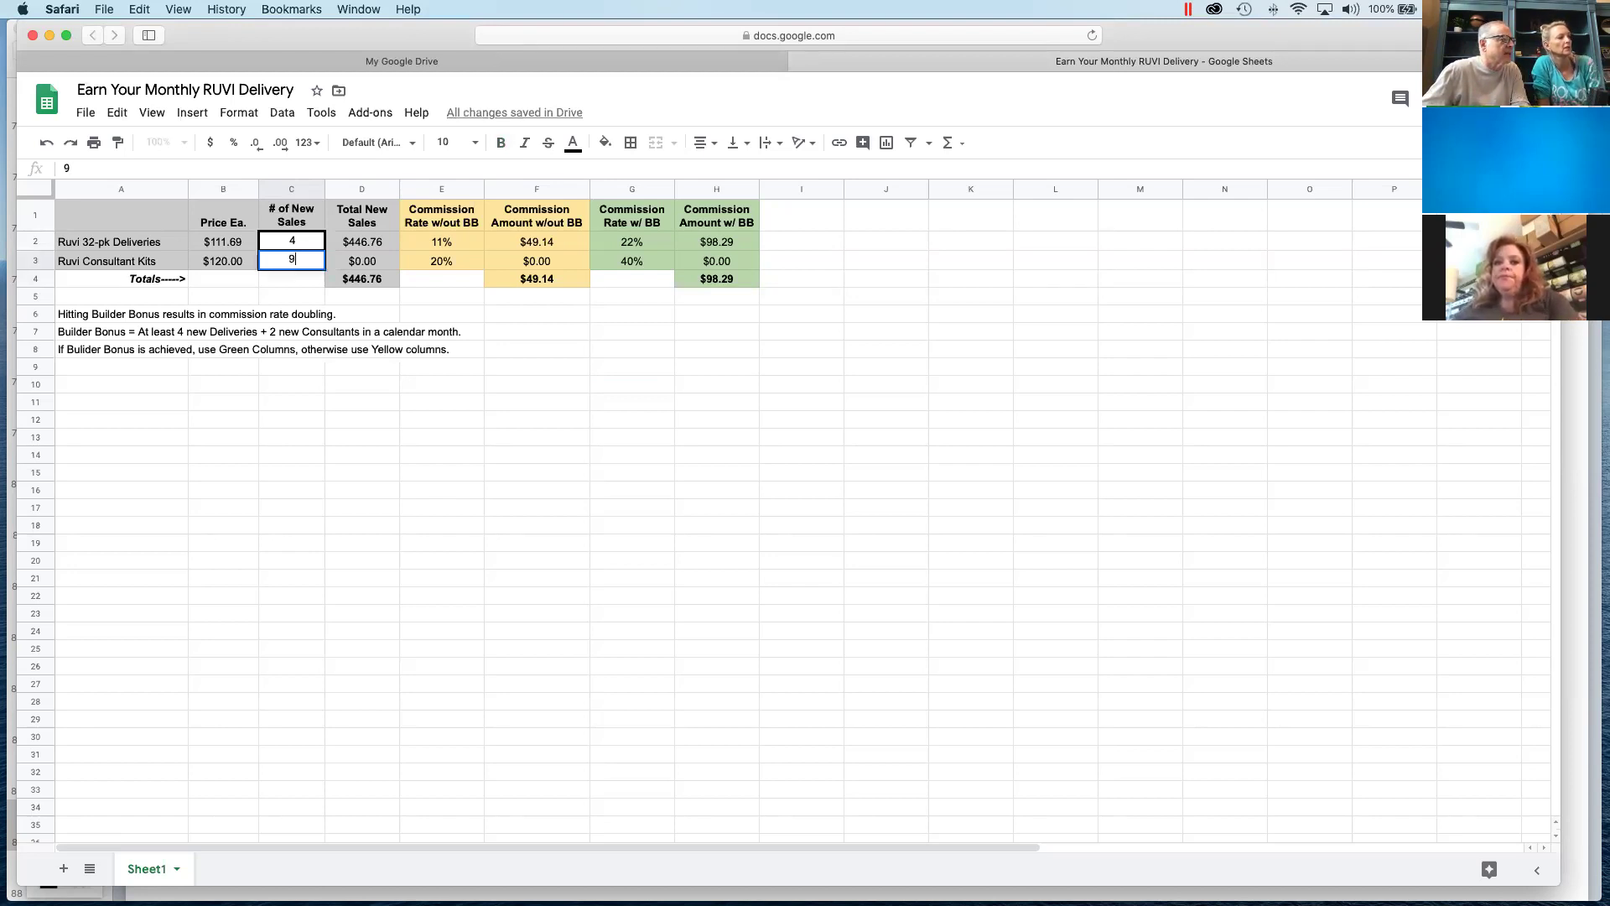
{"action": "key", "text": "BackSpace"}
{"action": "type", "text": "0"}
- Set the number of new Ruvi 32-pk Deliveries sales to 9 and empty the Ruvi Consultant Kits count
{"action": "left_click", "coordinate": [292, 241]}
{"action": "type", "text": "9"}
{"action": "key", "text": "Return"}
{"action": "key", "text": "Delete"}
{"action": "type", "text": "8"}
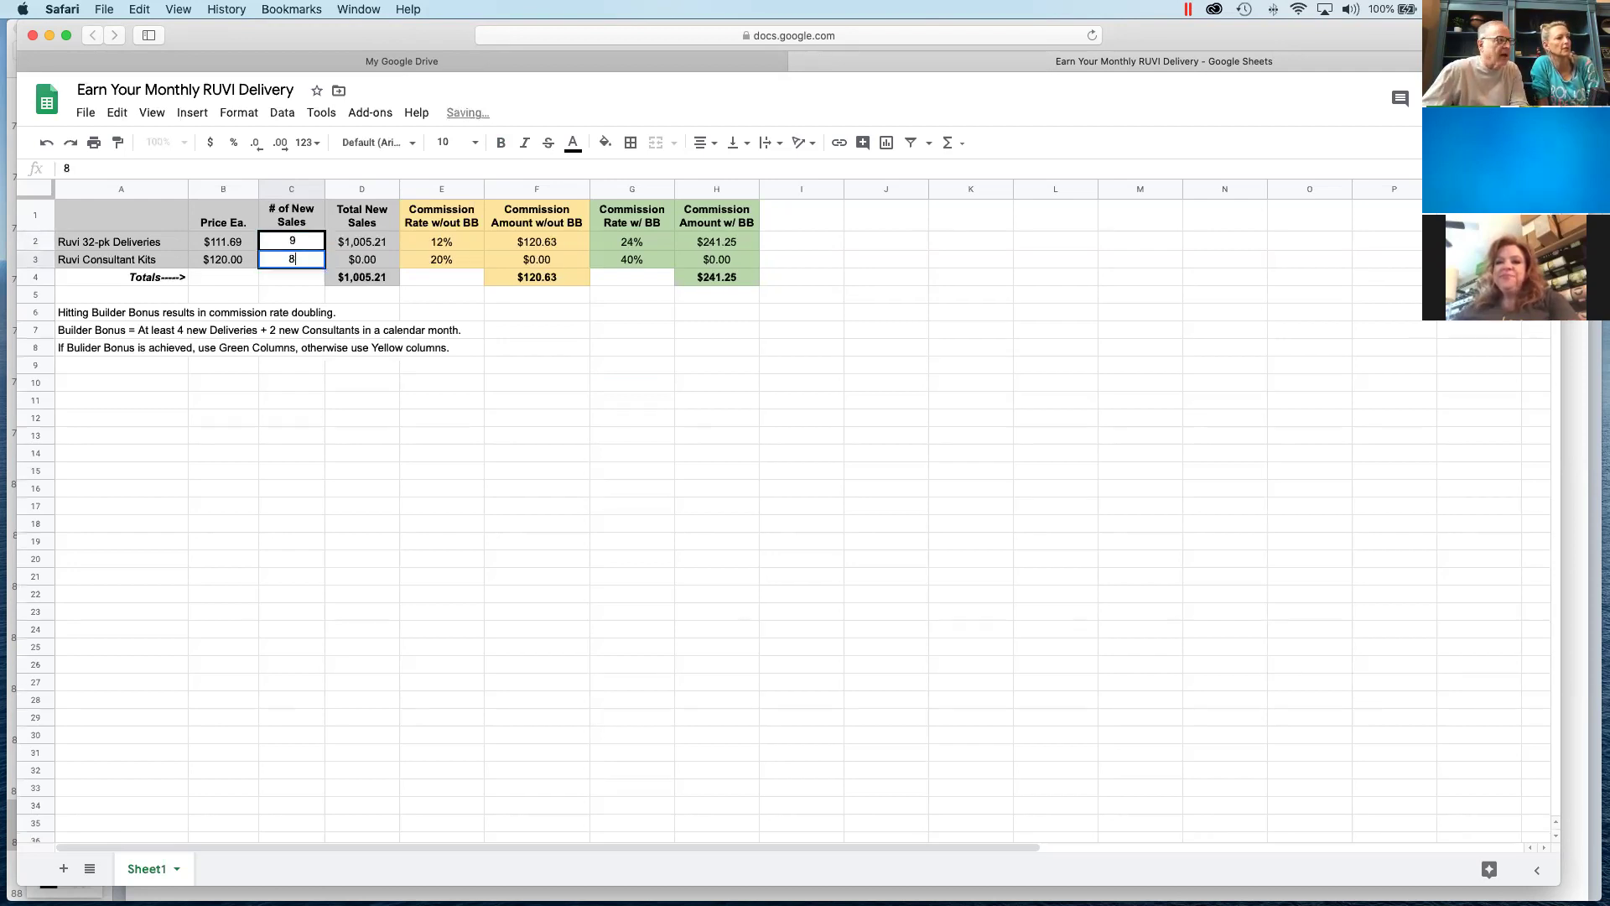
{"action": "key", "text": "Return"}
{"action": "key", "text": "Up"}
{"action": "key", "text": "Delete"}
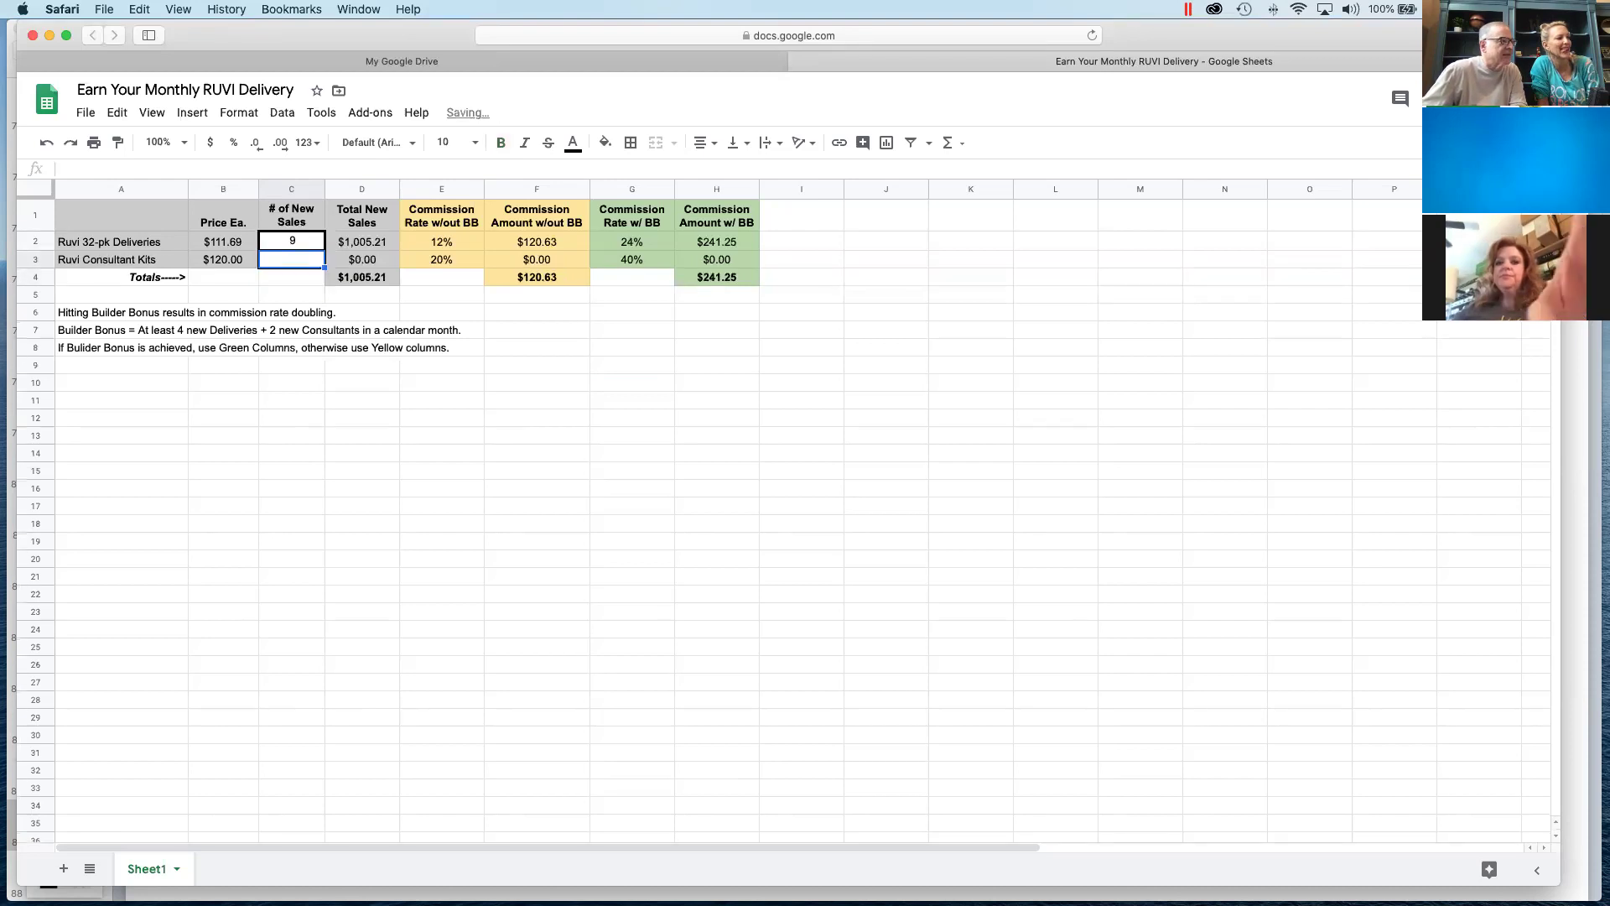
- Set the number of new Ruvi 32-pk Deliveries sales to 8
{"action": "key", "text": "Up"}
{"action": "type", "text": "8"}
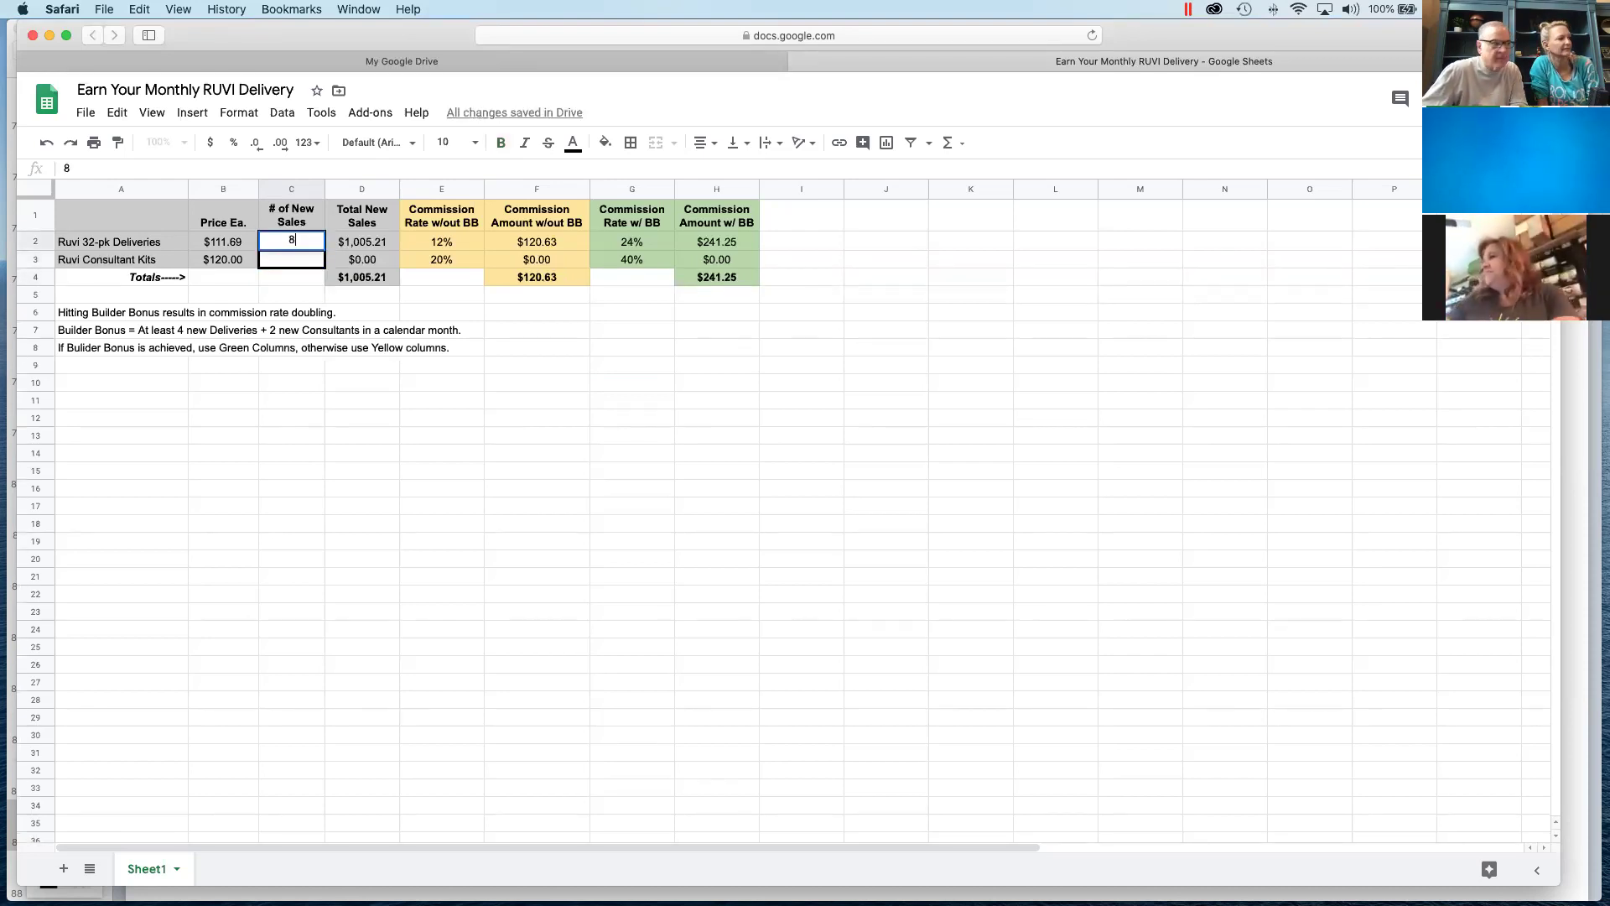
{"action": "key", "text": "Return"}
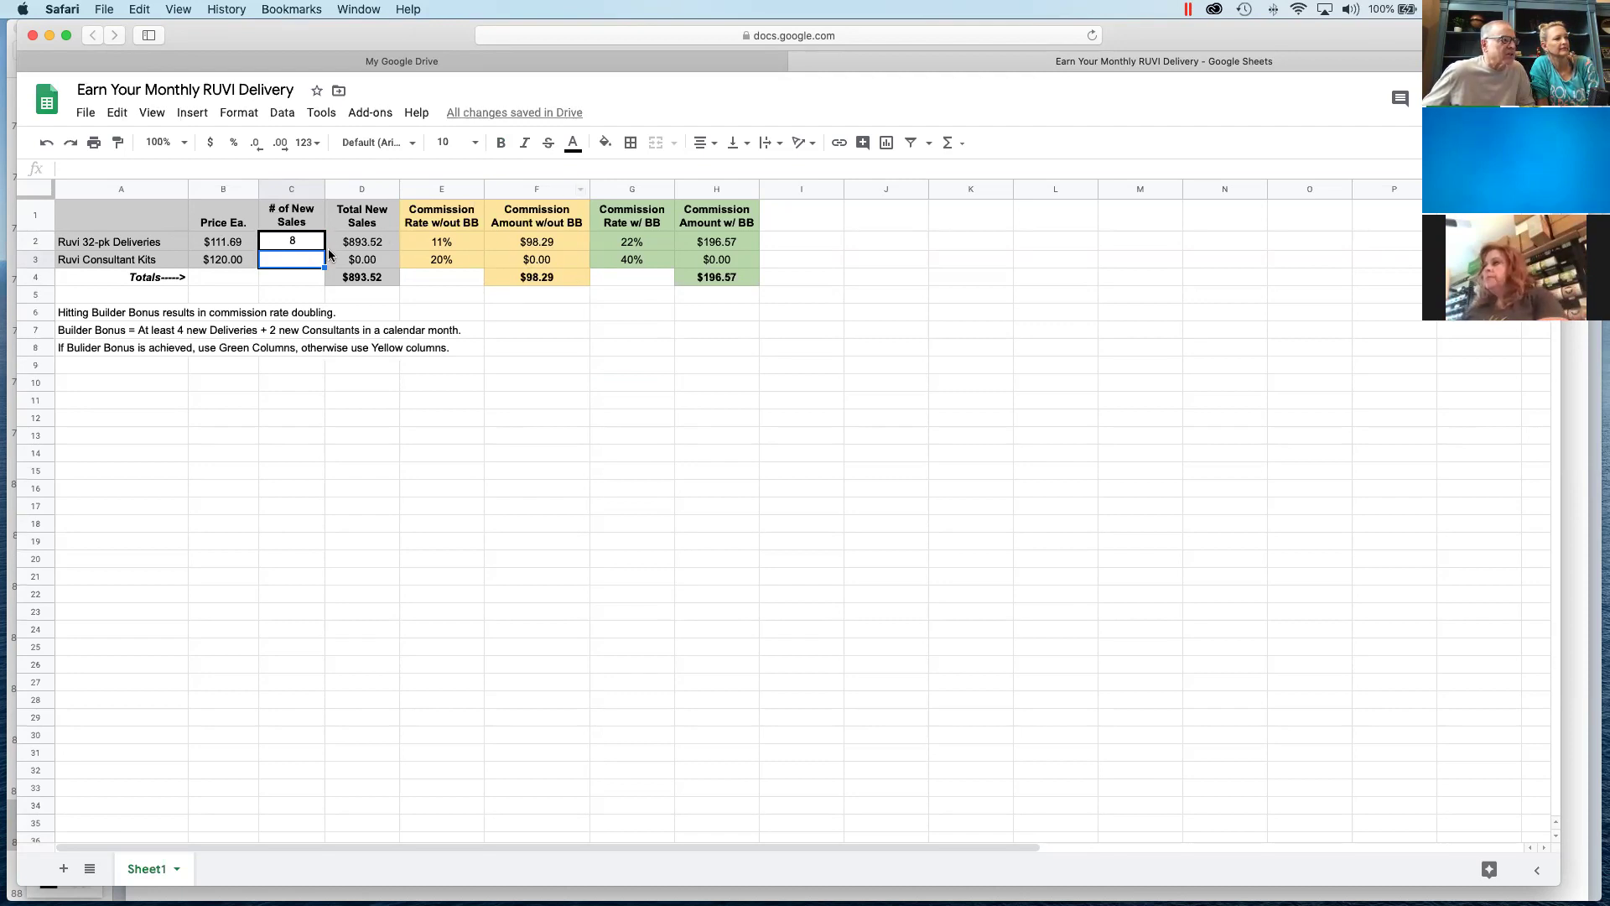
- Test 14 and 15 as the number of new Ruvi 32-pk Deliveries sales
{"action": "left_click", "coordinate": [304, 244]}
{"action": "type", "text": "14"}
{"action": "key", "text": "Return"}
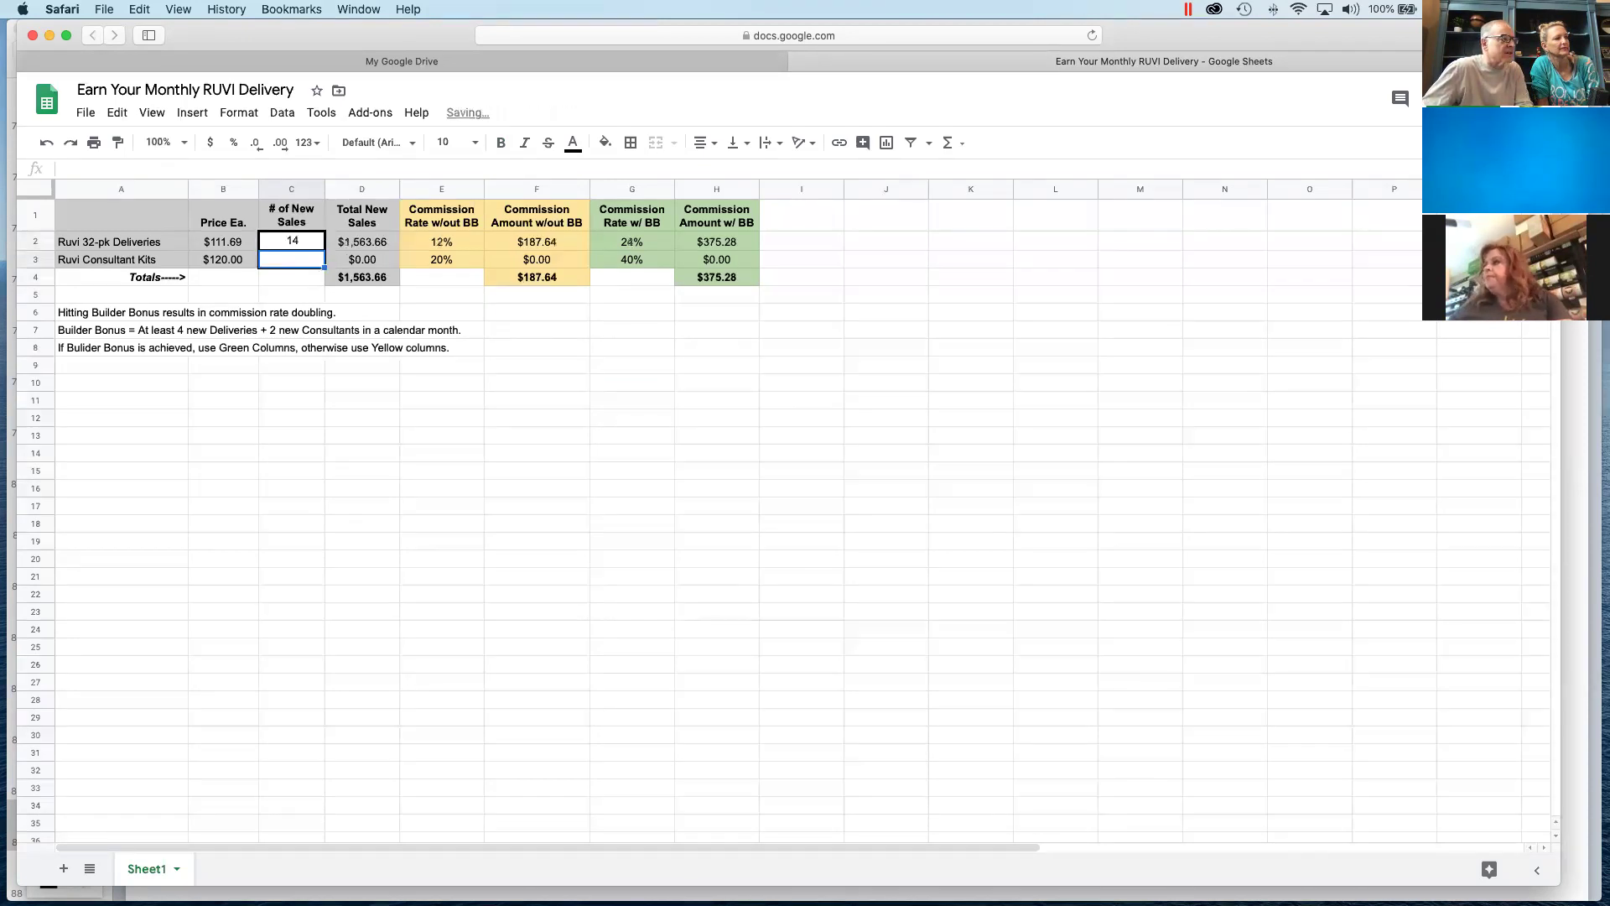
{"action": "left_click", "coordinate": [291, 241]}
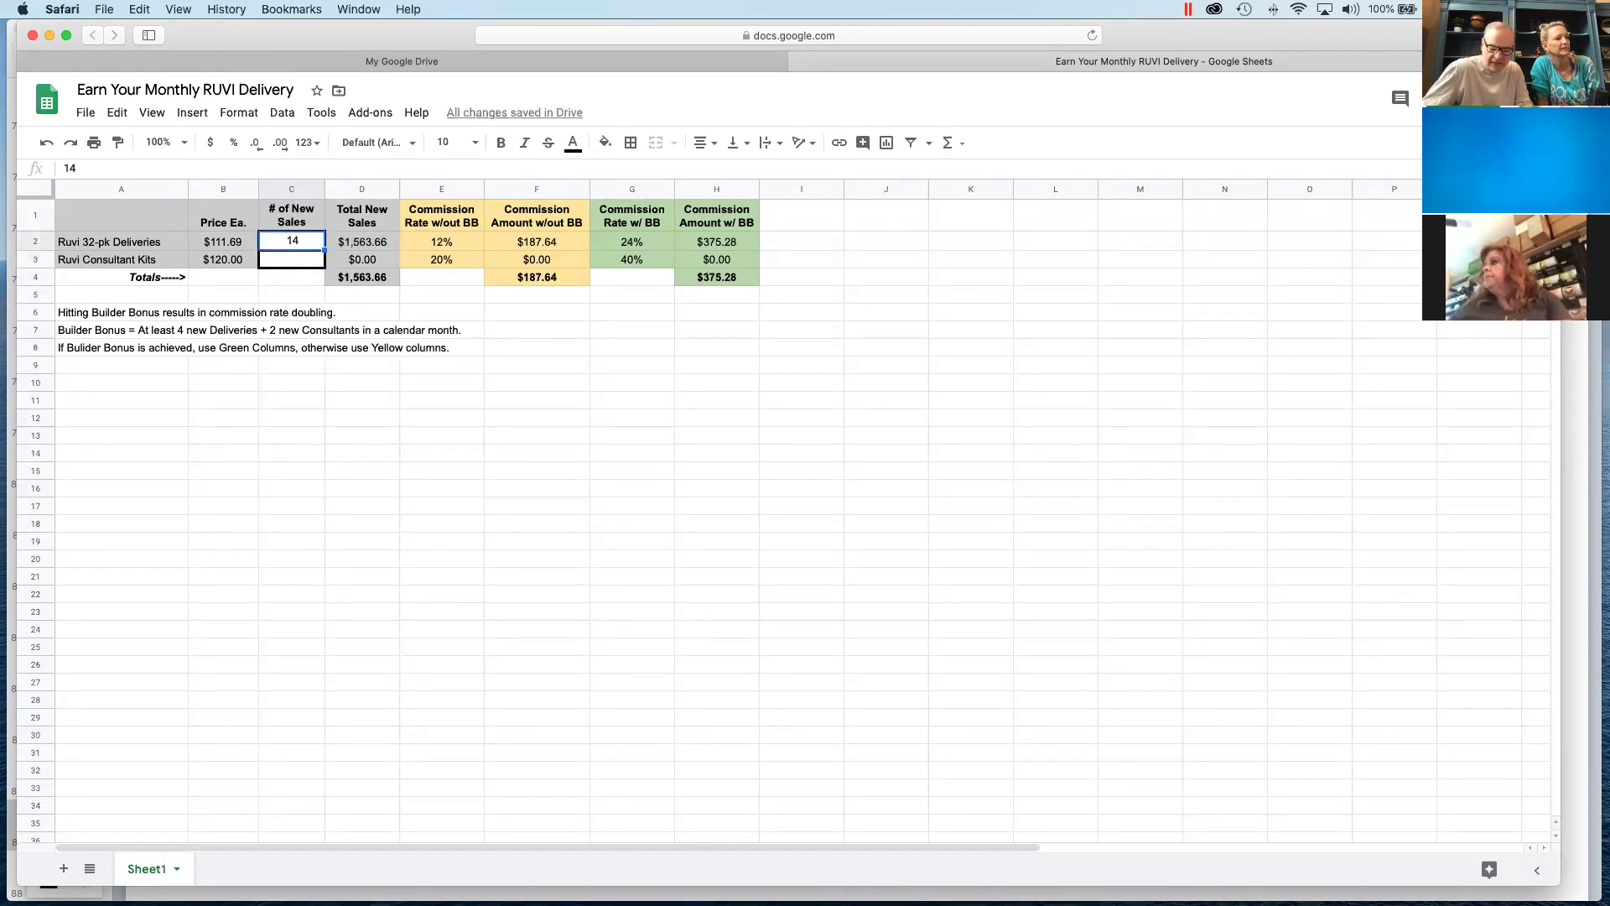
{"action": "type", "text": "15"}
{"action": "key", "text": "Return"}
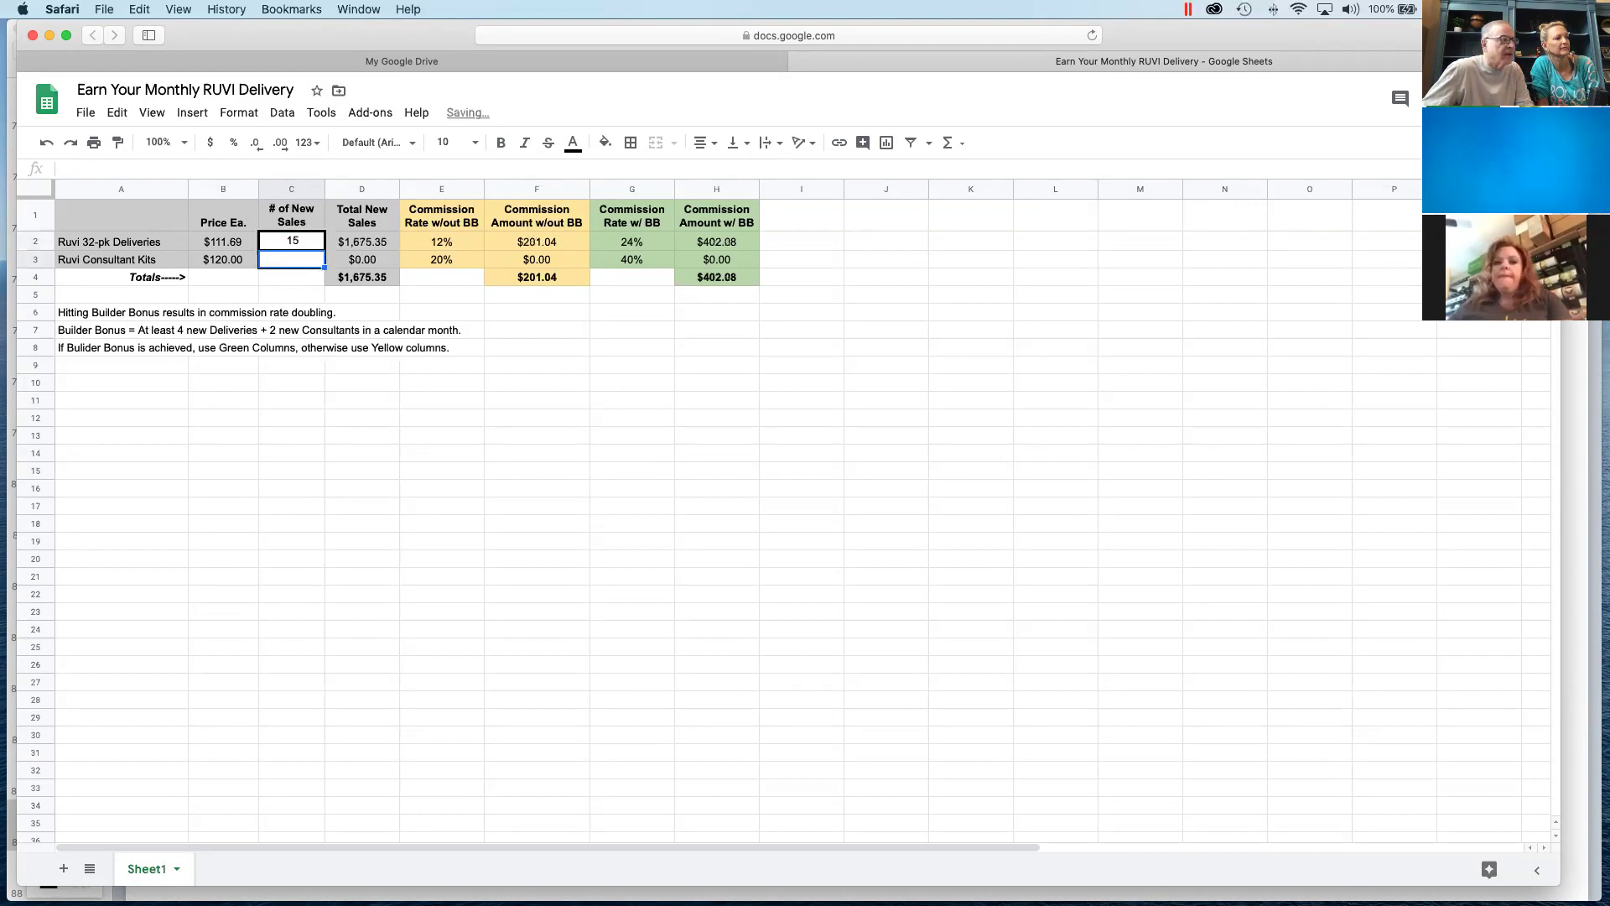
{"action": "left_click", "coordinate": [291, 277]}
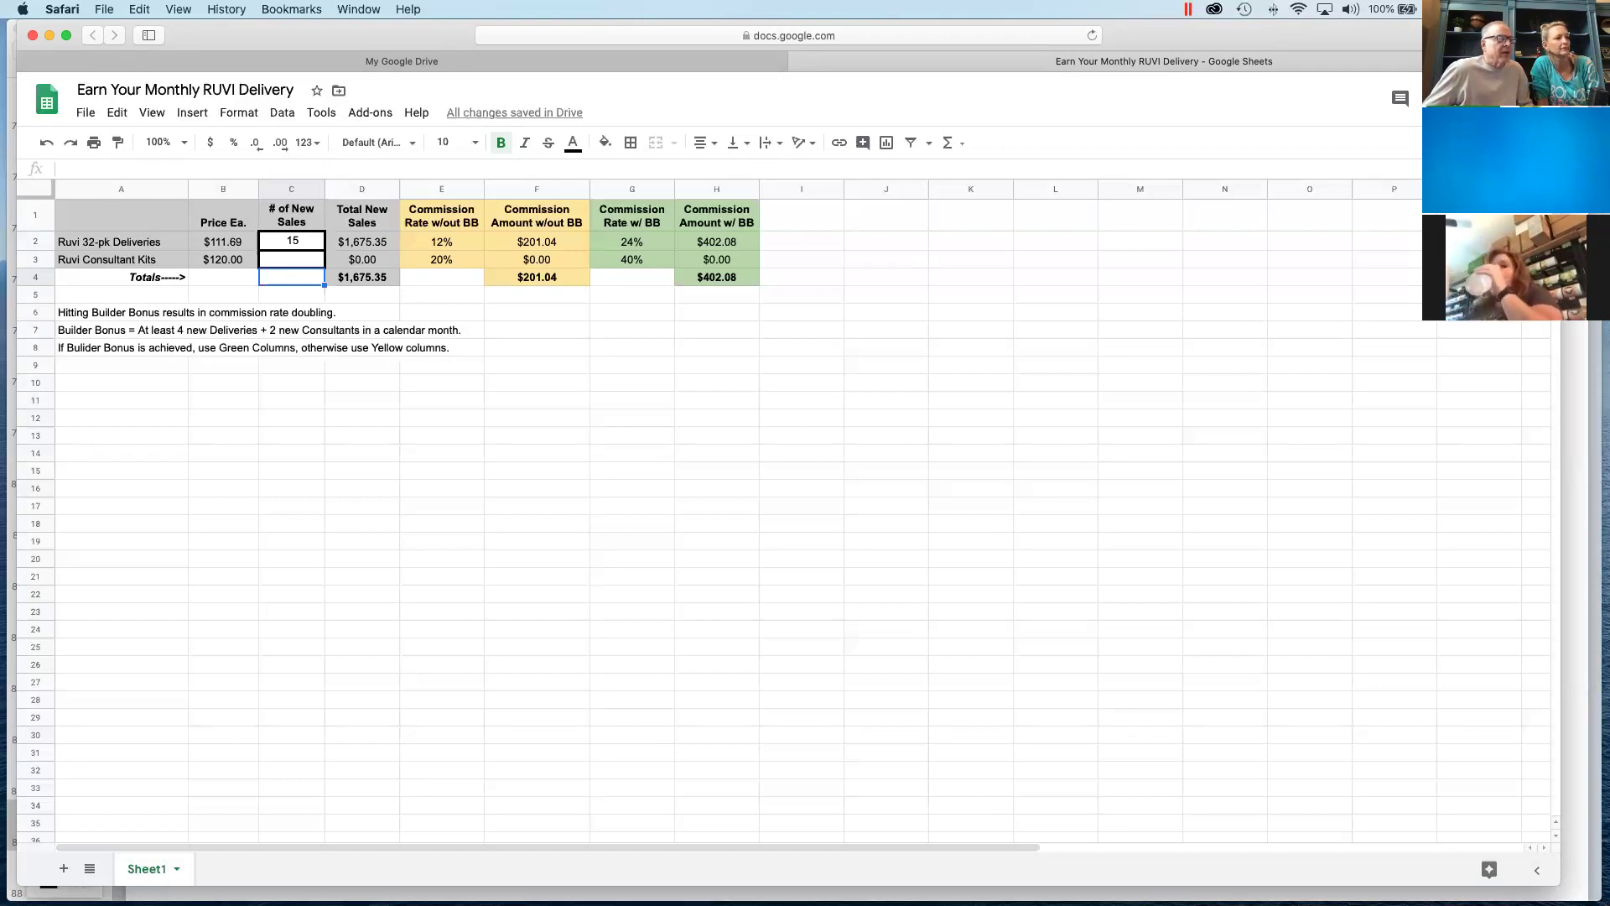
- Enter the Builder Bonus minimum of 4 new Ruvi 32-pk Deliveries and 2 new Ruvi Consultant Kits
{"action": "left_click", "coordinate": [292, 245]}
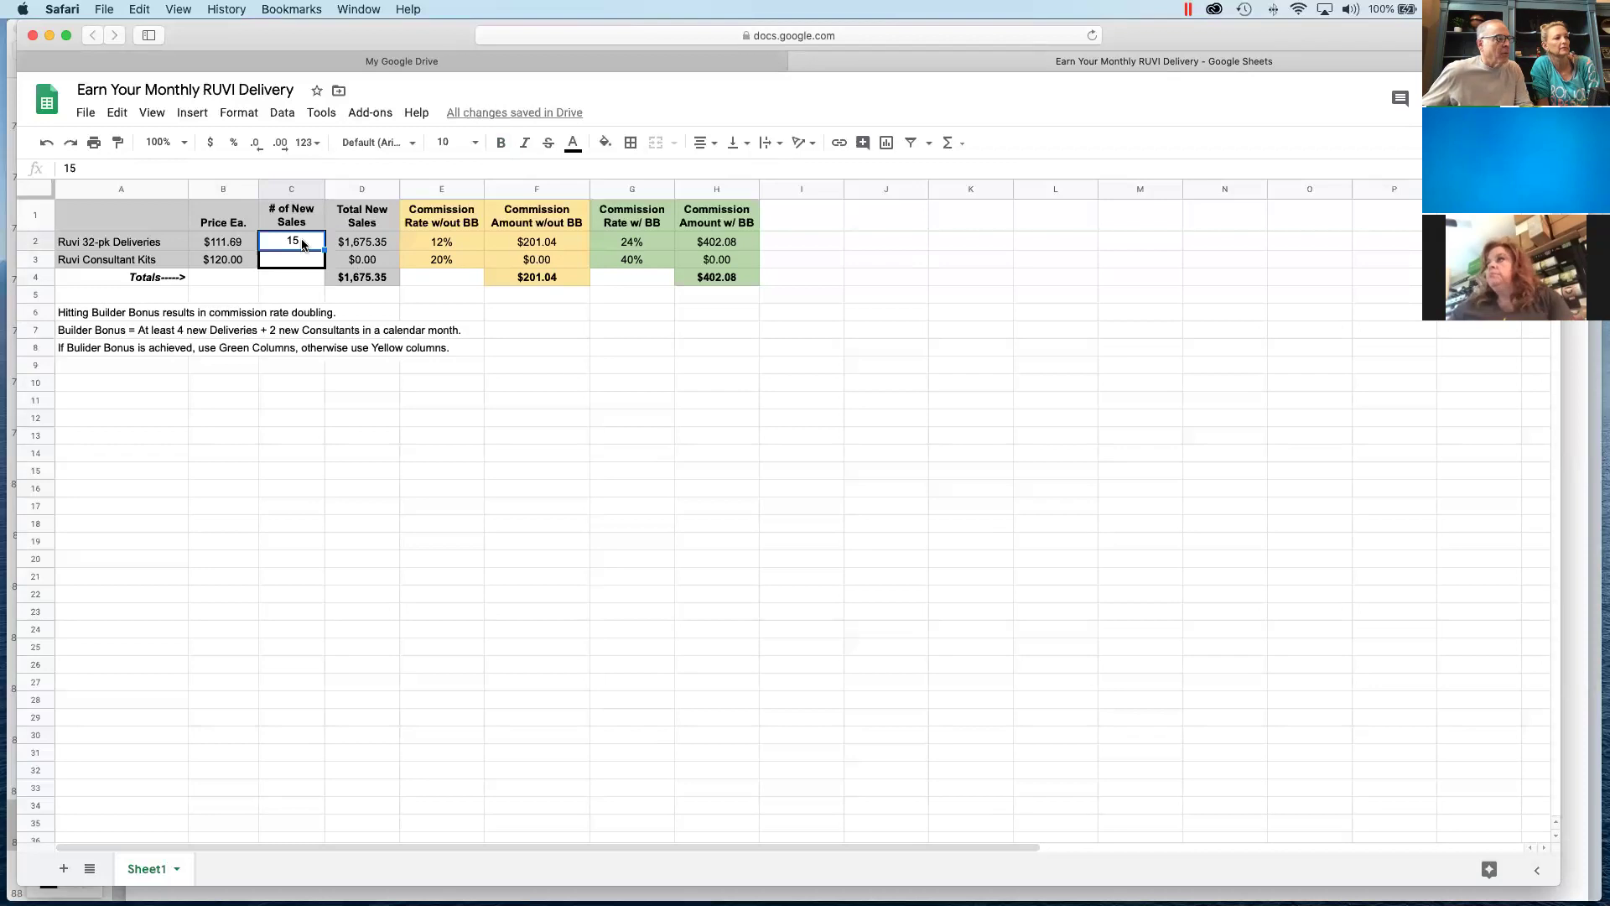
{"action": "type", "text": "4"}
{"action": "key", "text": "Return"}
{"action": "type", "text": "2"}
{"action": "key", "text": "Return"}
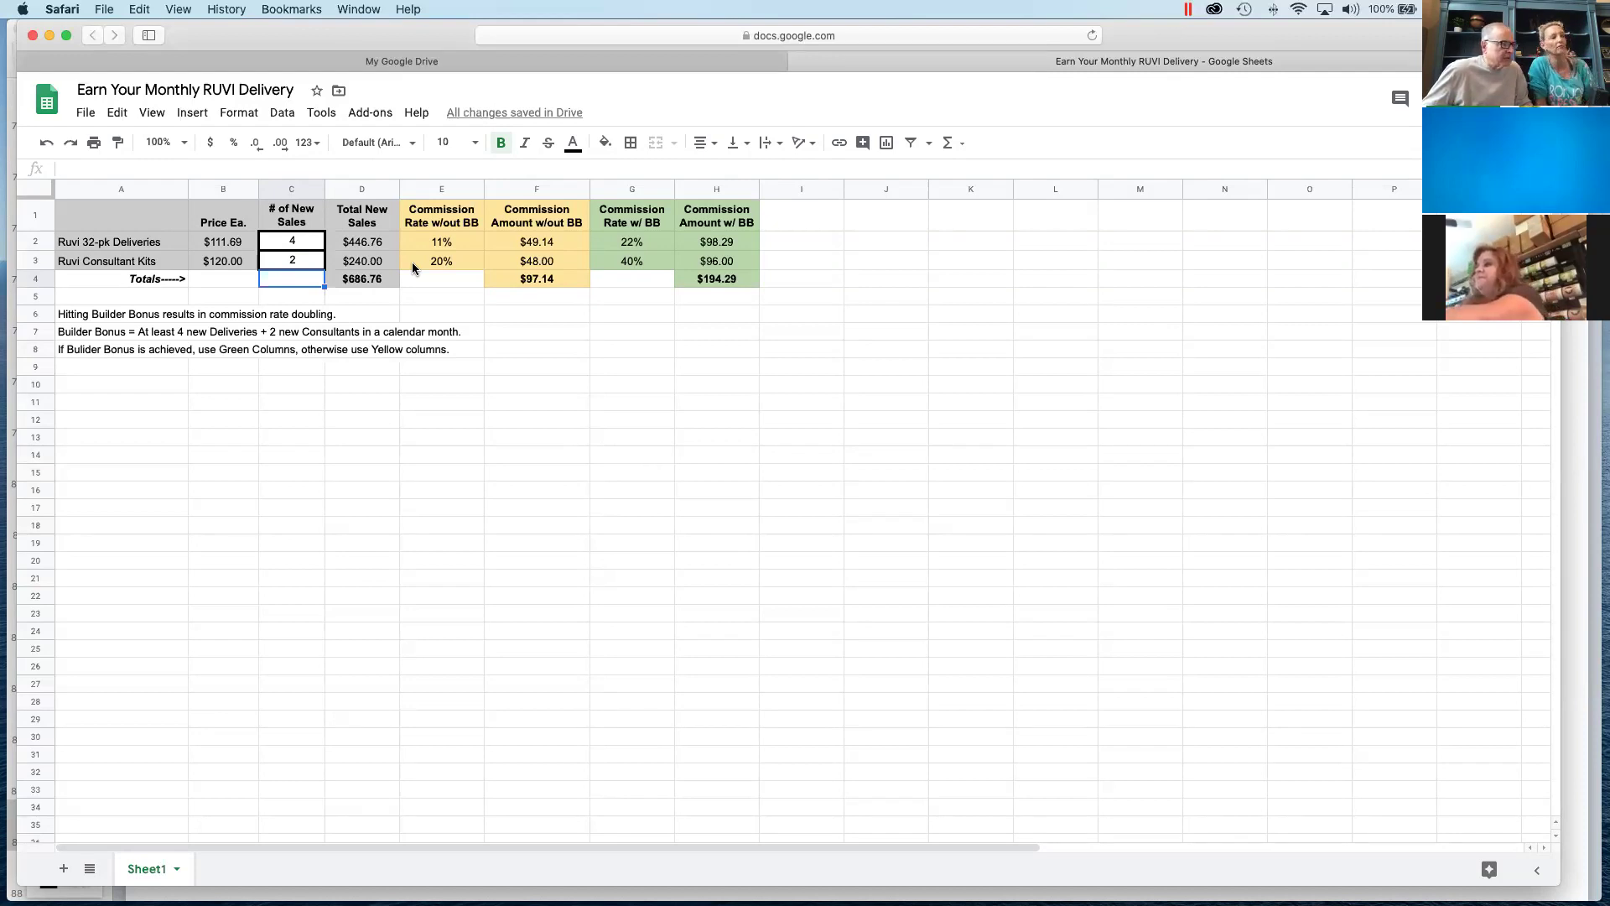
- Inspect both new sales counts and the Ruvi Consultant Kits commission rate formula without the Builder Bonus
{"action": "left_click", "coordinate": [296, 242]}
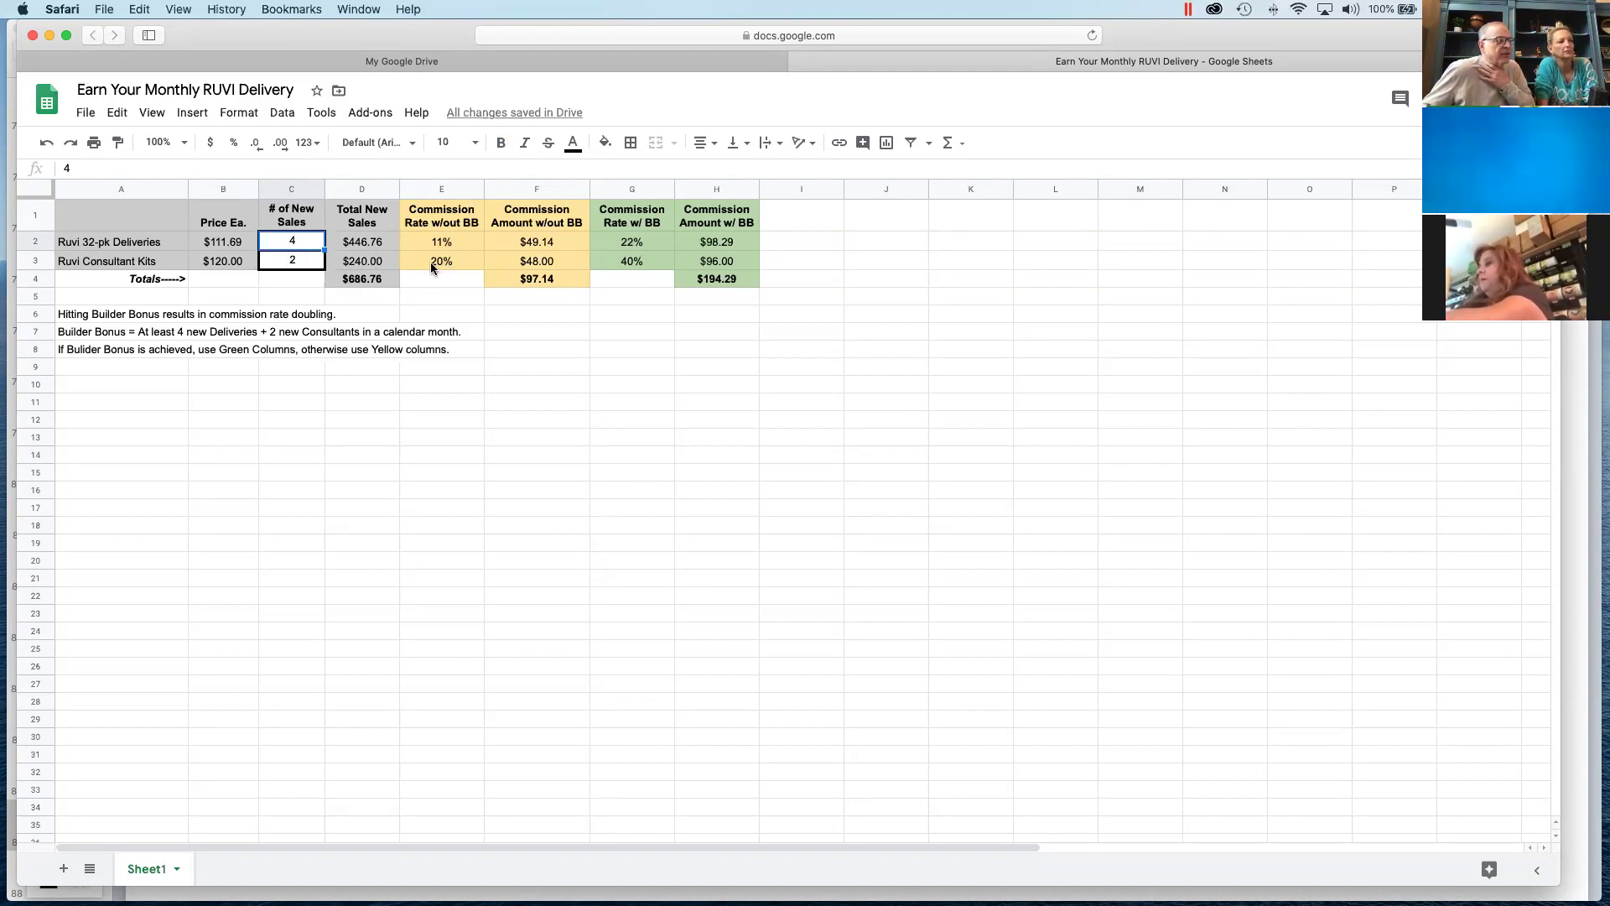
{"action": "left_click", "coordinate": [300, 262]}
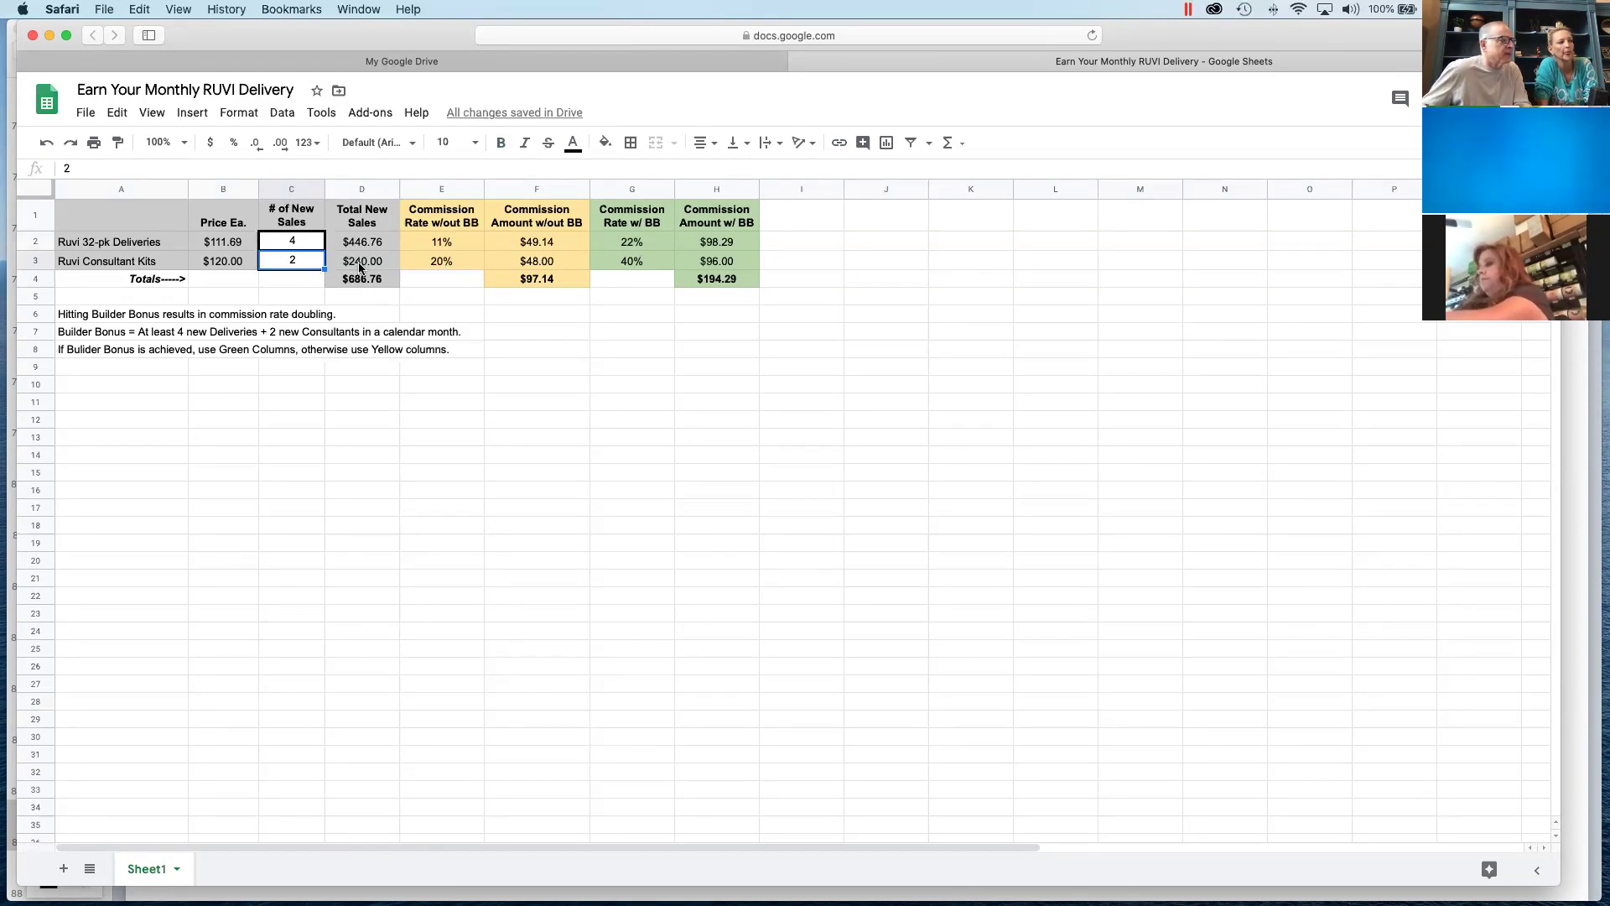
{"action": "left_click", "coordinate": [428, 266]}
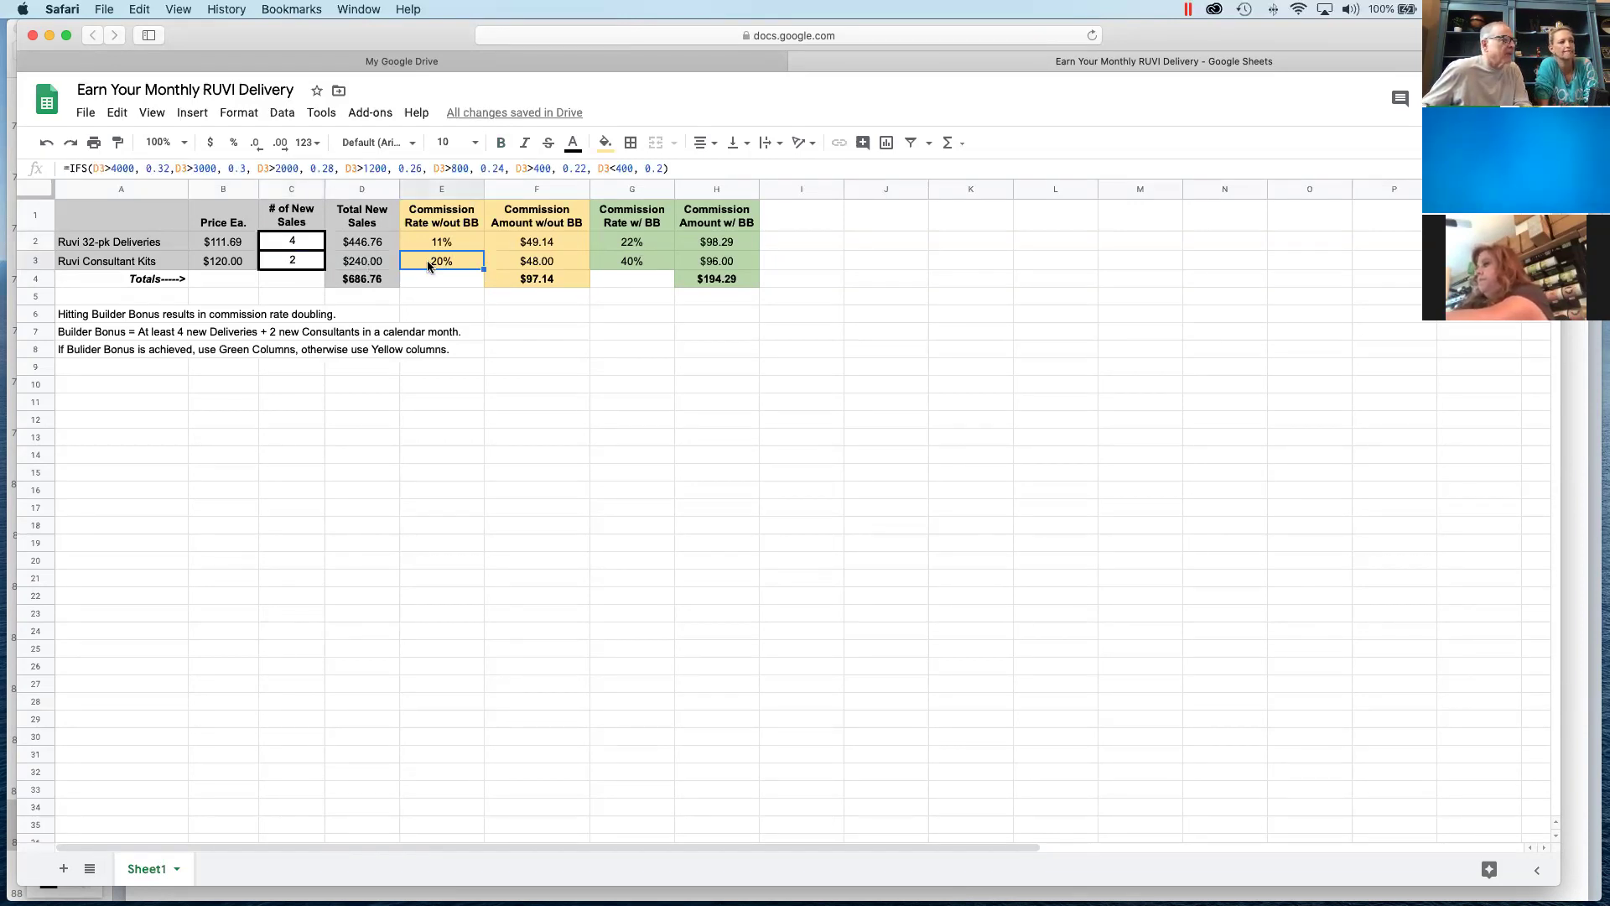
- Set the number of new Ruvi Consultant Kits sales to 4
{"action": "left_click", "coordinate": [295, 267]}
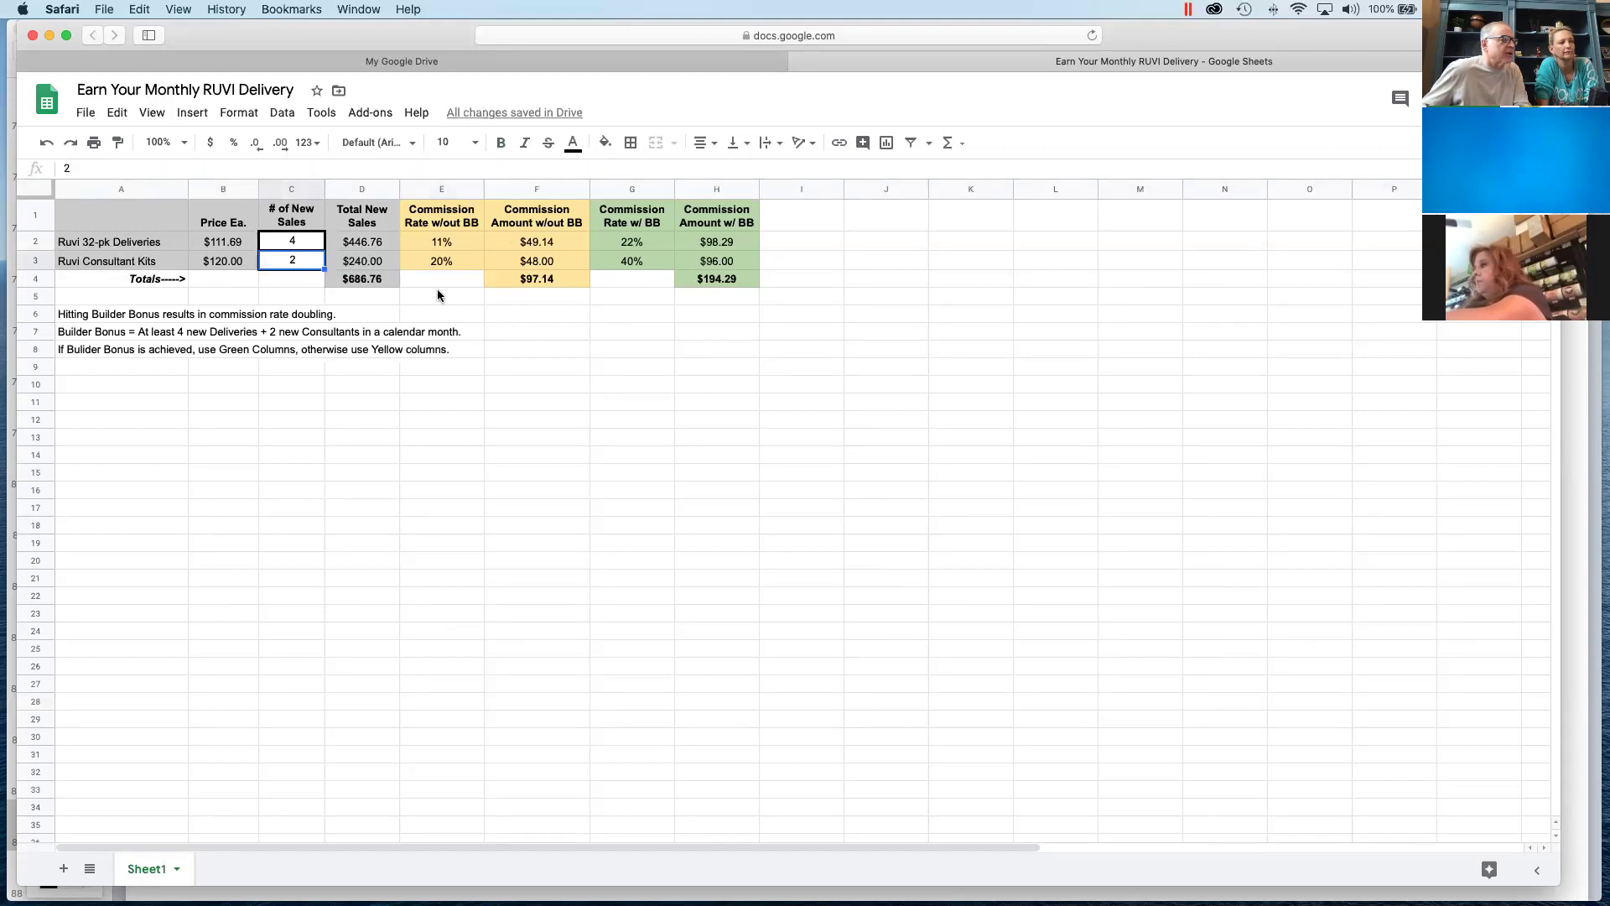
{"action": "type", "text": "4"}
{"action": "key", "text": "Return"}
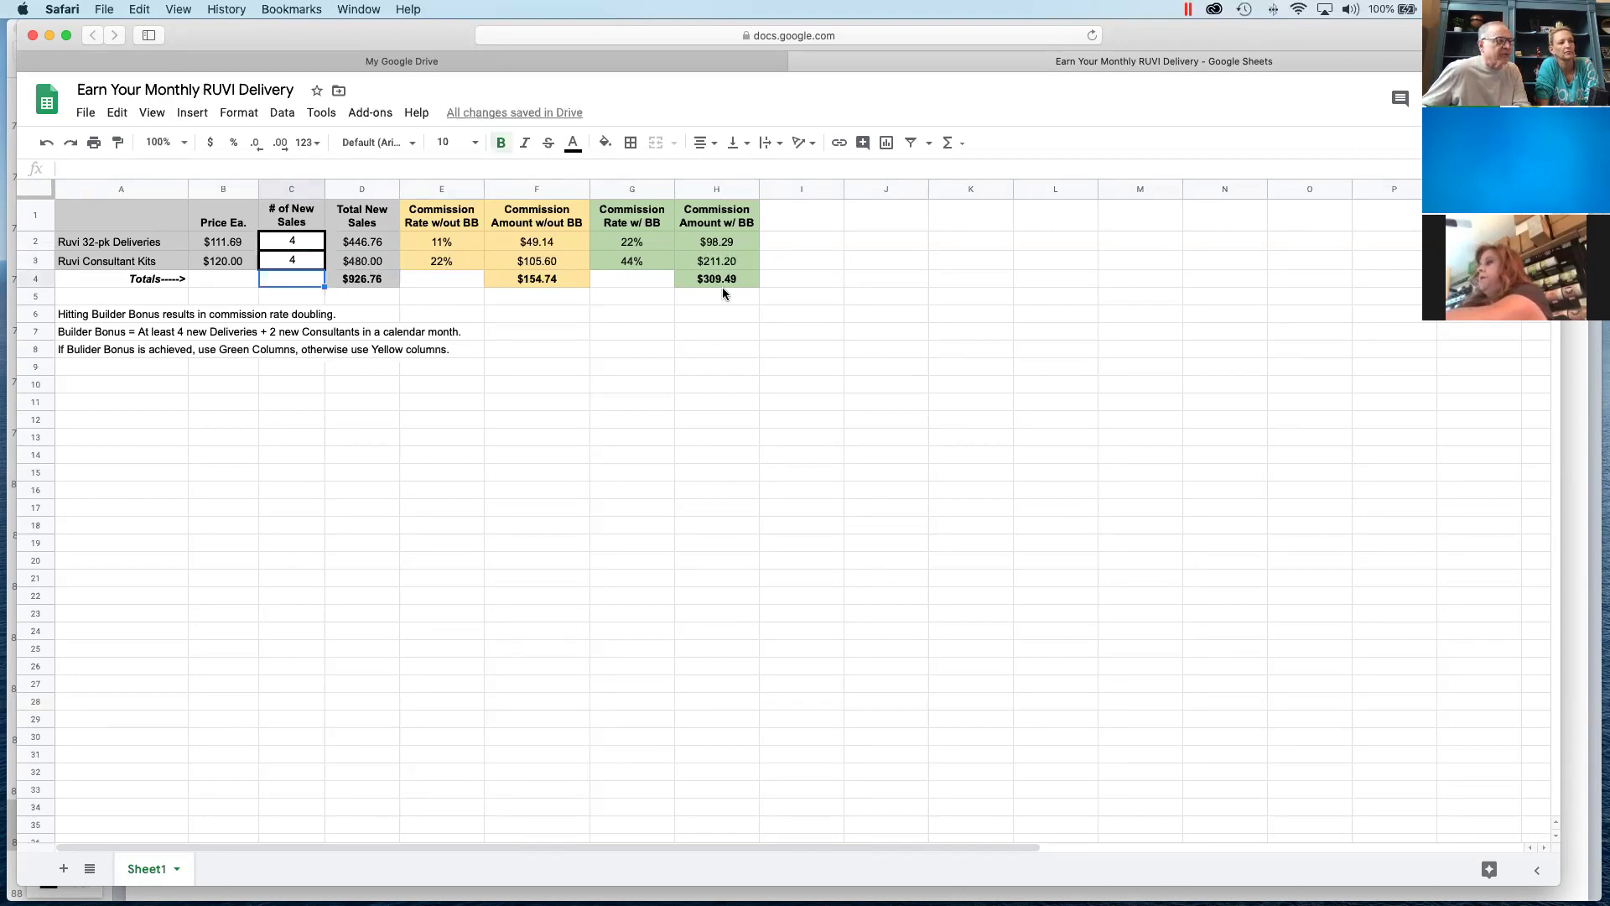
- Return the number of new Ruvi Consultant Kits sales to 2
{"action": "left_click", "coordinate": [293, 263]}
{"action": "type", "text": "2"}
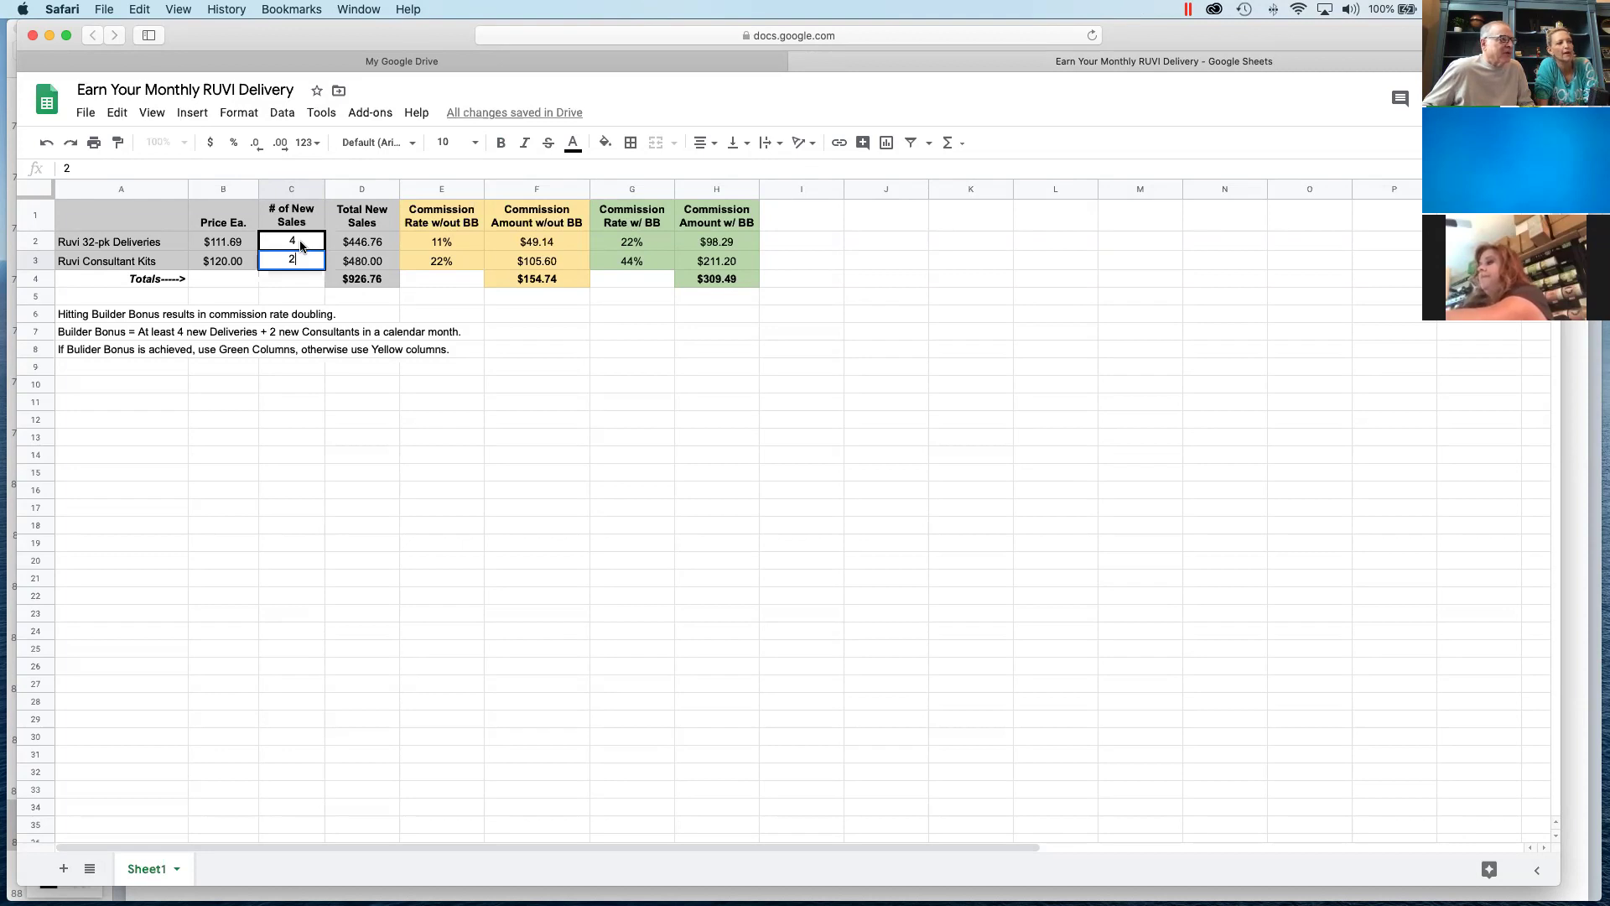
{"action": "key", "text": "Return"}
{"action": "left_click", "coordinate": [295, 266]}
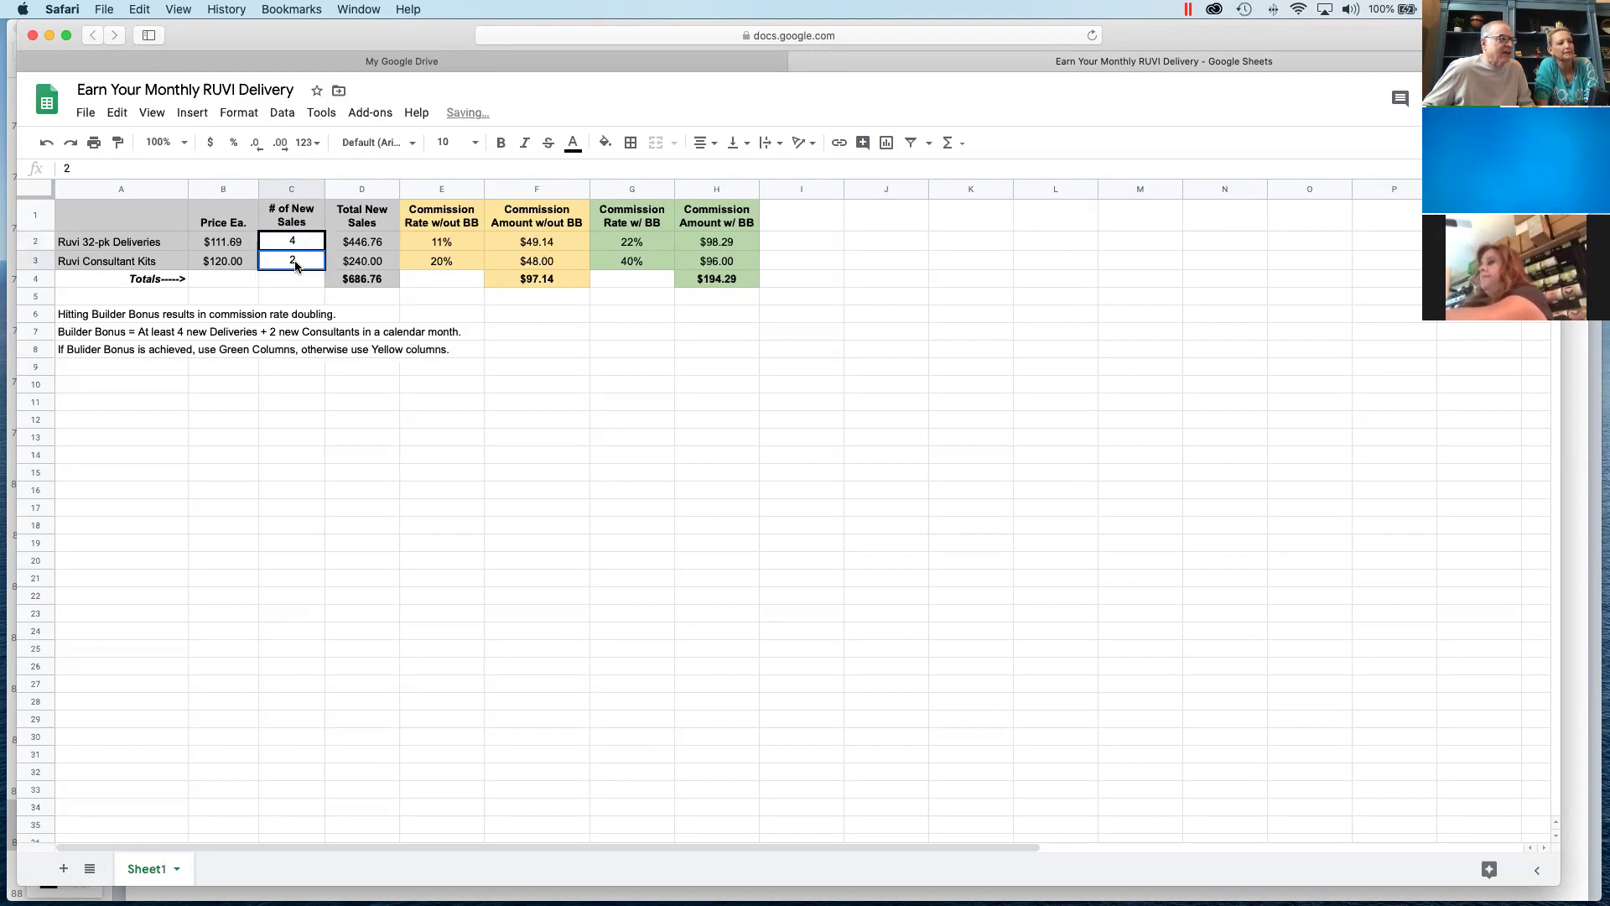
{"action": "left_click", "coordinate": [302, 242]}
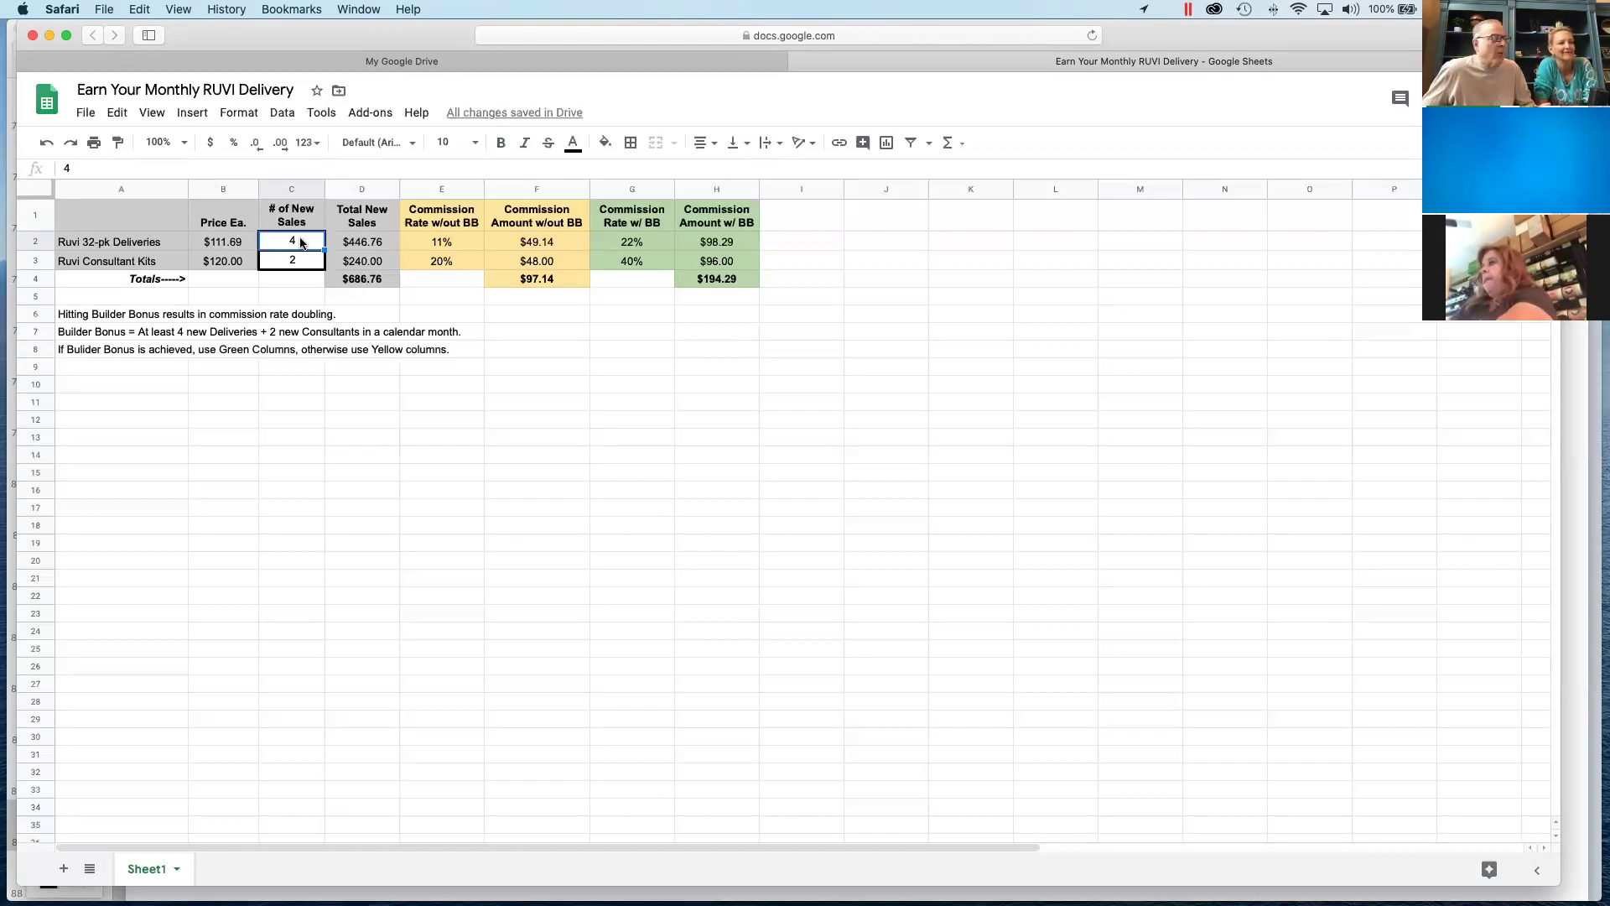
- Clear the Ruvi Consultant Kits count and set the number of new Ruvi 32-pk Deliveries sales to 10
{"action": "left_click", "coordinate": [289, 260]}
{"action": "key", "text": "Delete"}
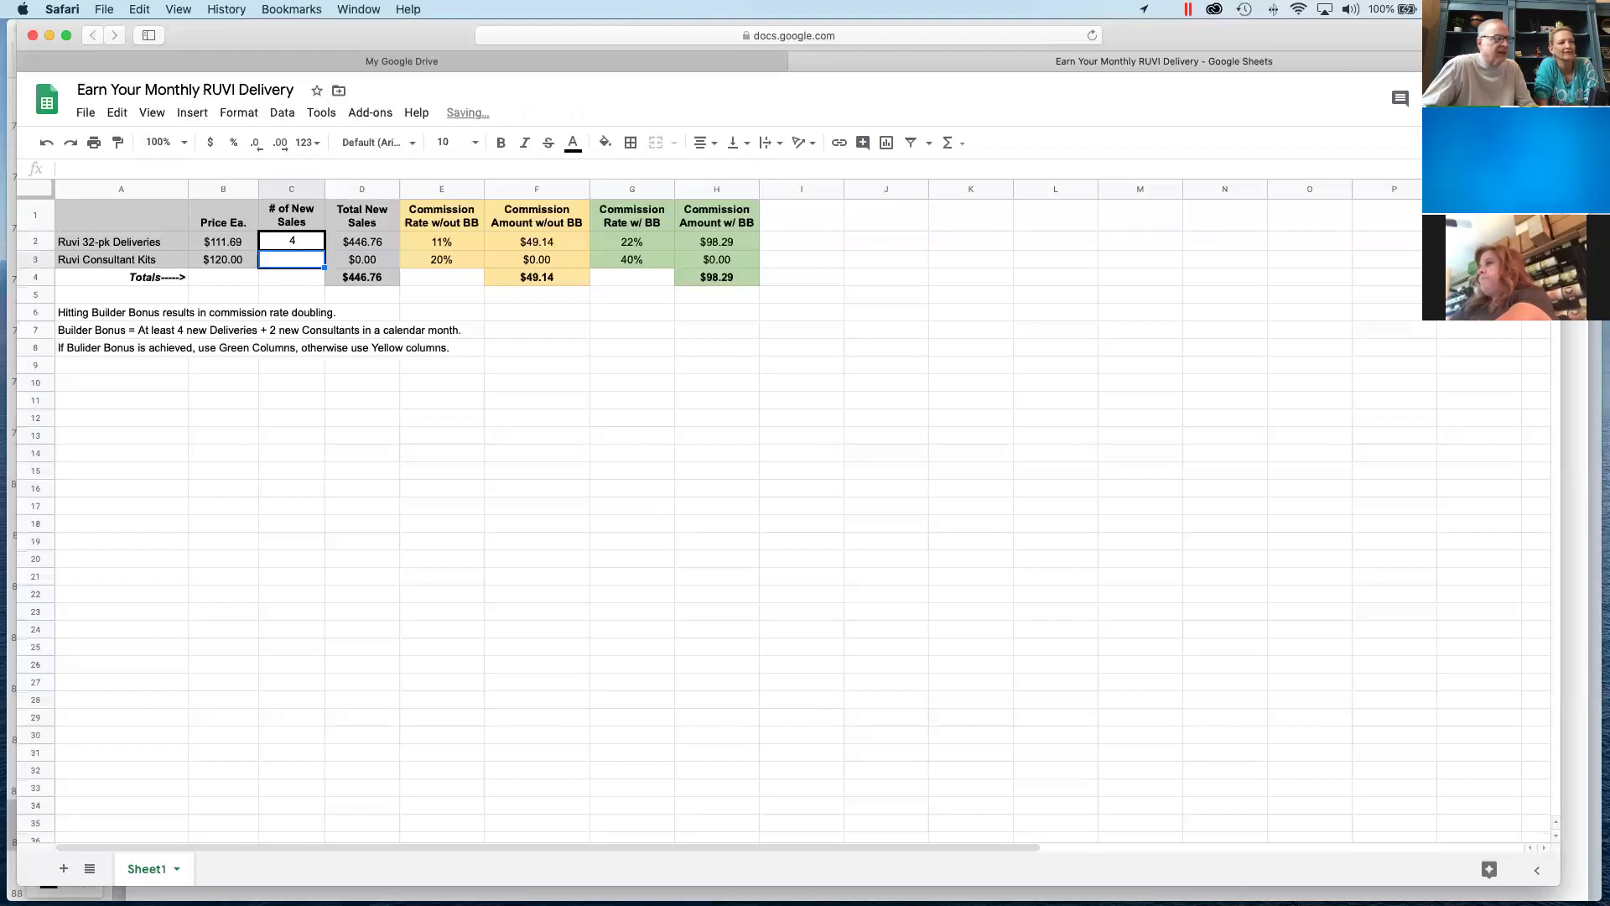
{"action": "left_click", "coordinate": [297, 242]}
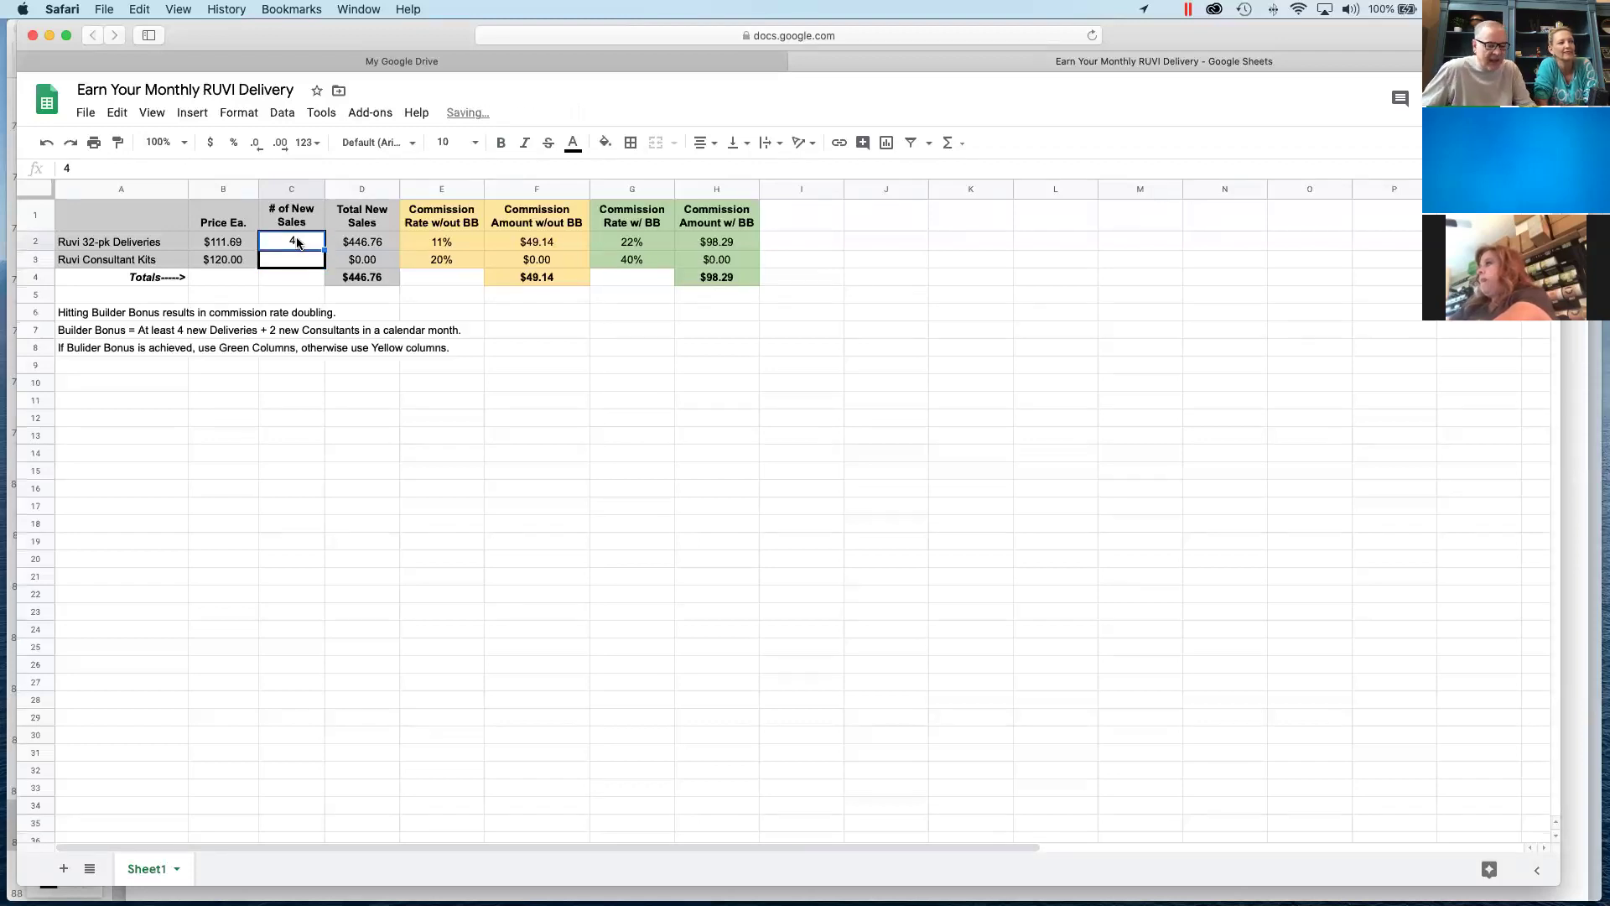
{"action": "type", "text": "10"}
{"action": "key", "text": "Return"}
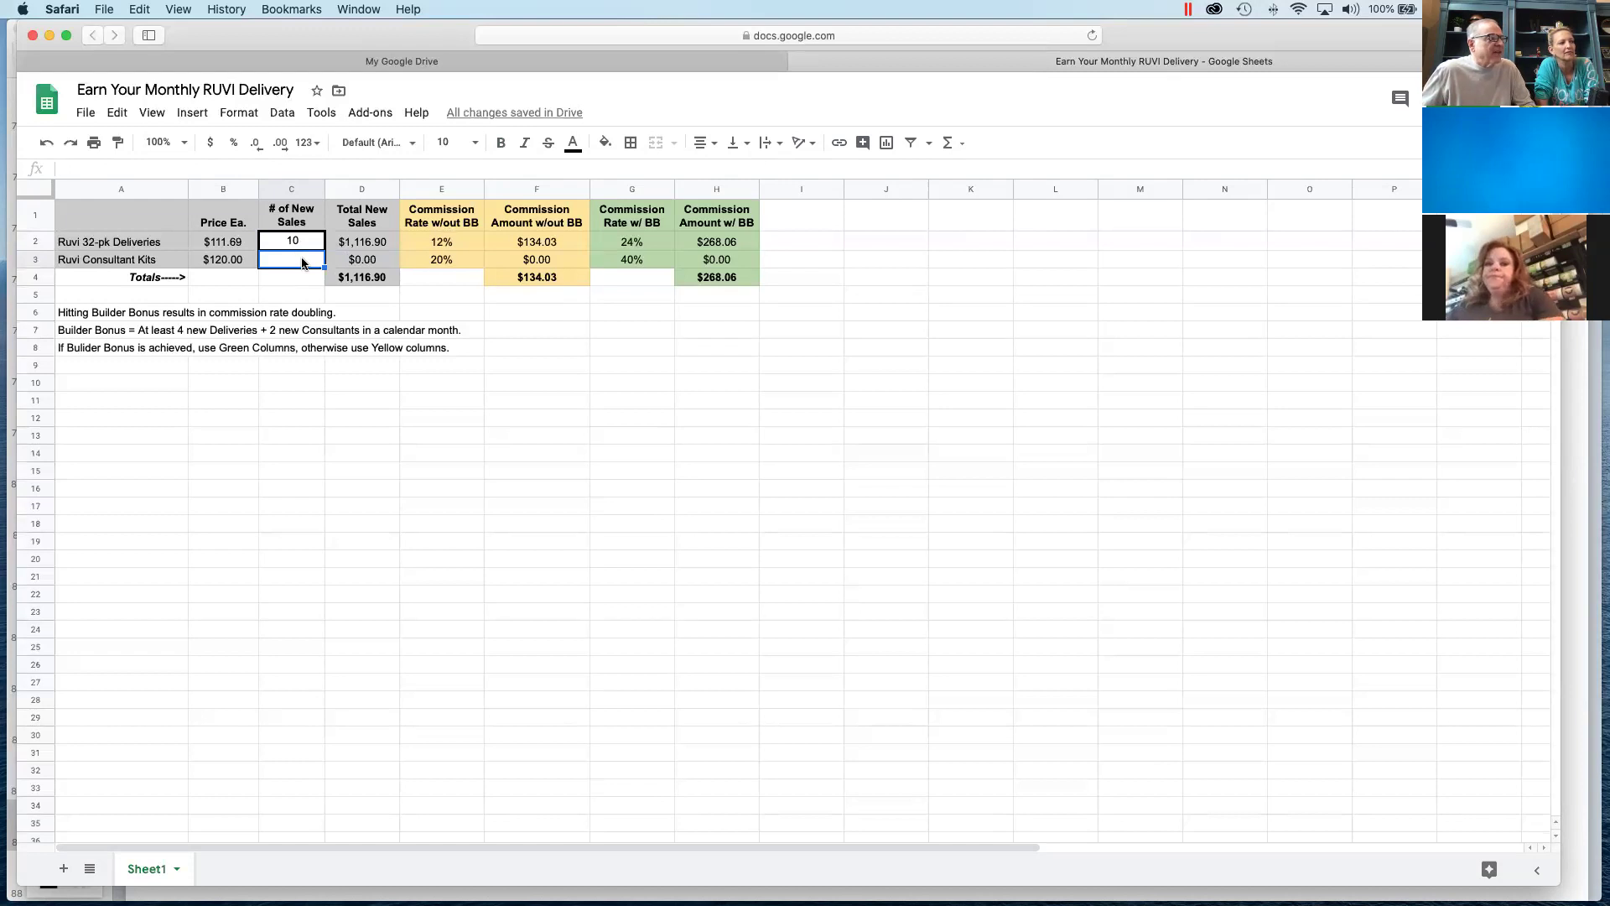
- Set the number of new Ruvi Consultant Kits sales to 2, keeping that count selected
{"action": "type", "text": "2"}
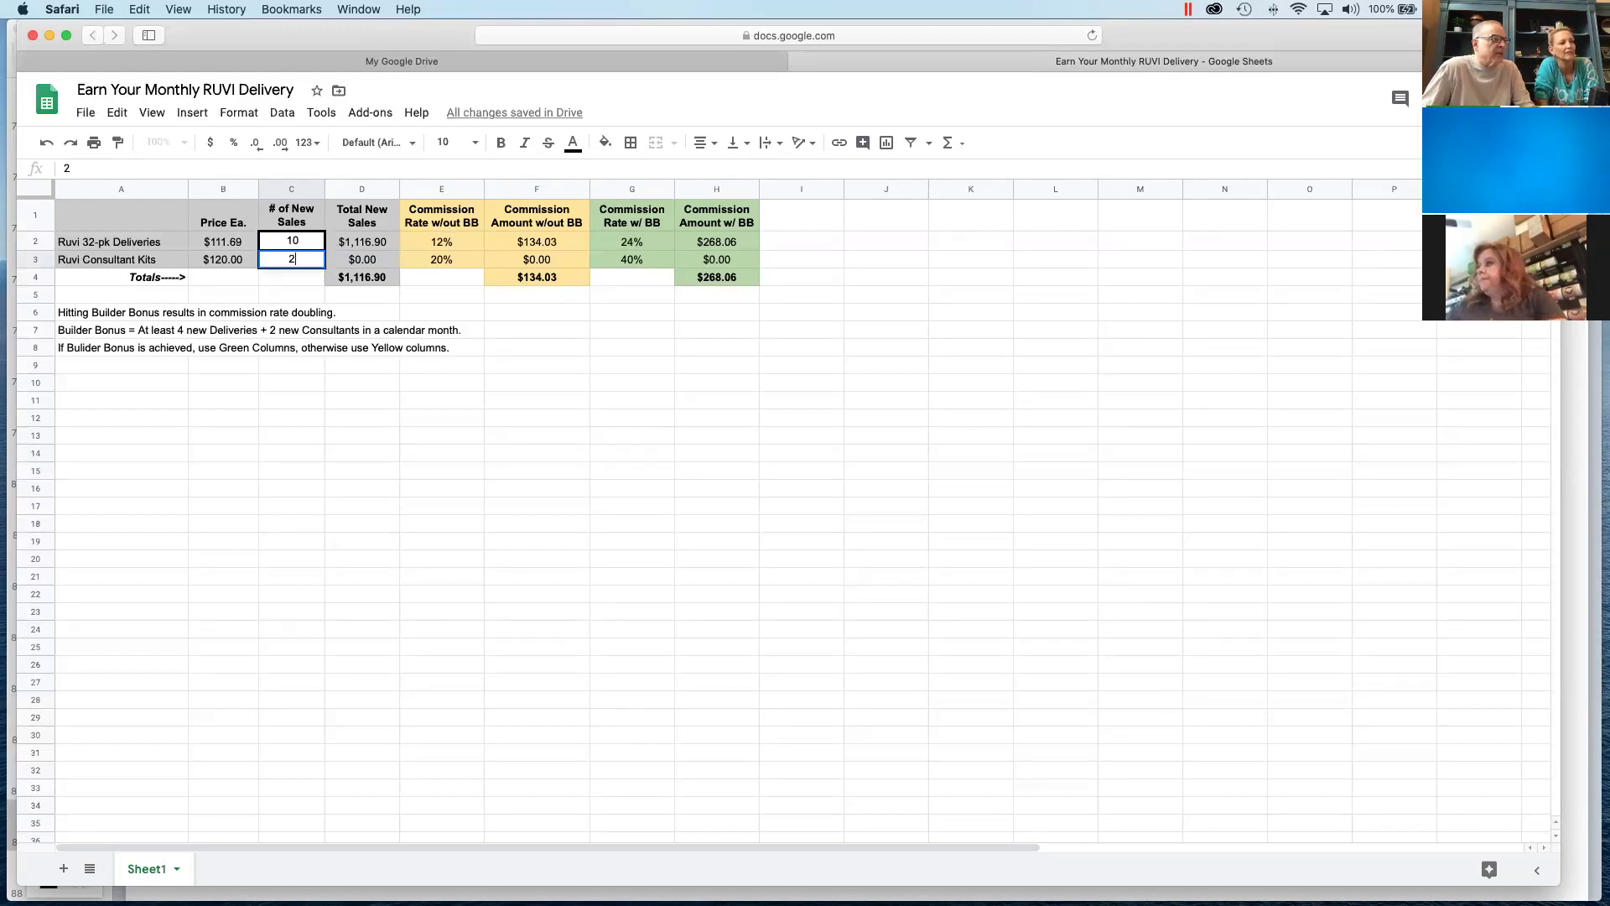
{"action": "key", "text": "Tab"}
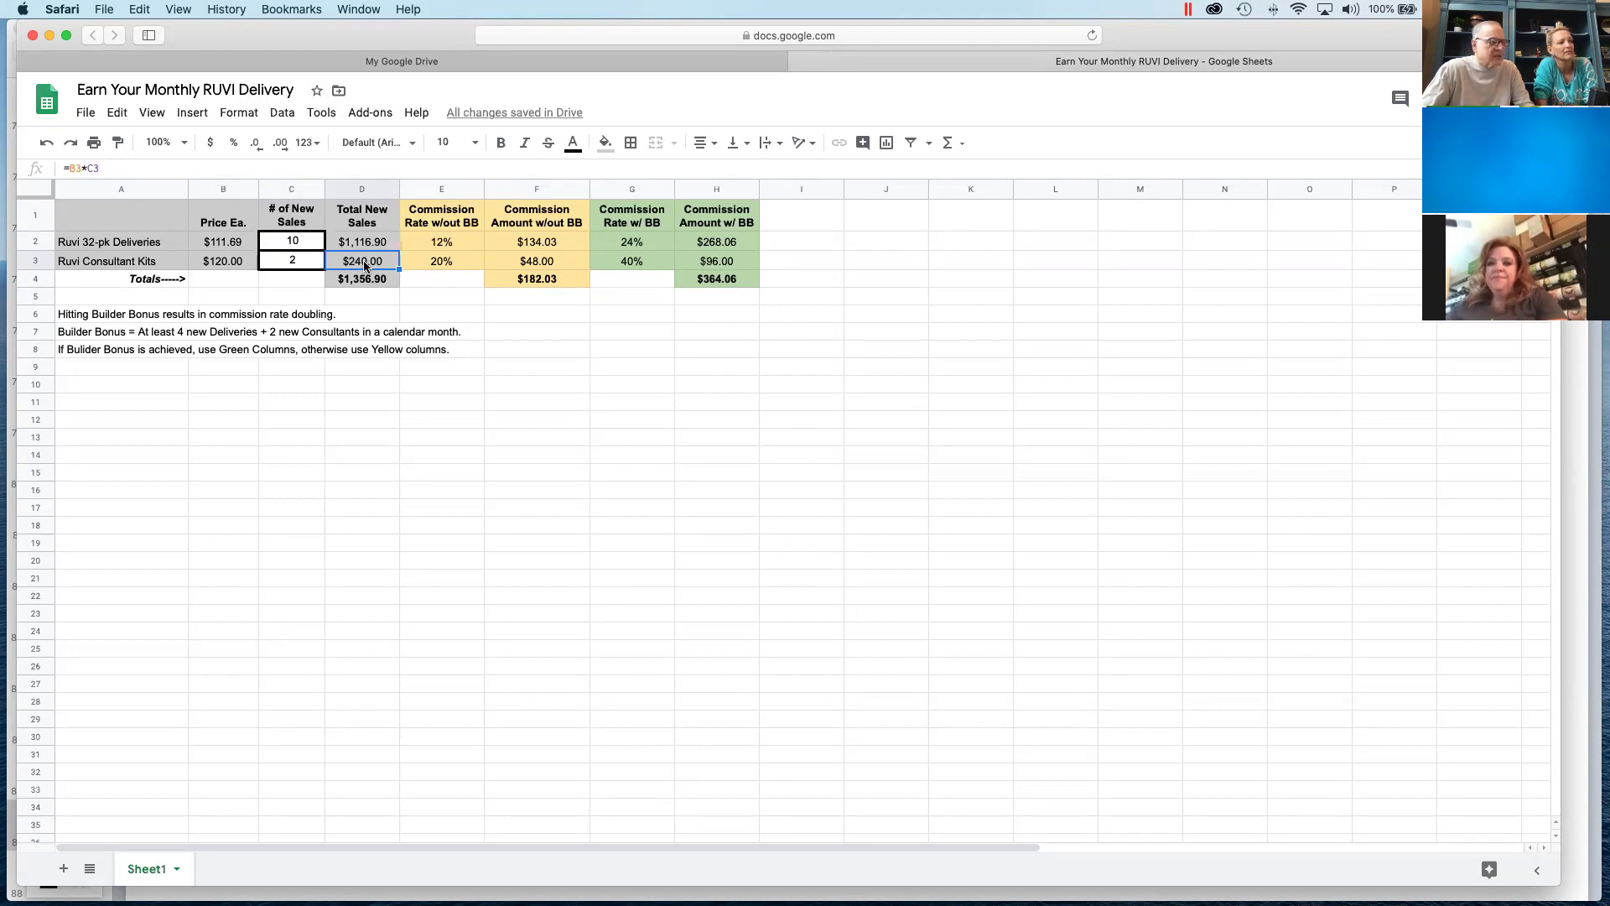
{"action": "key", "text": "Left"}
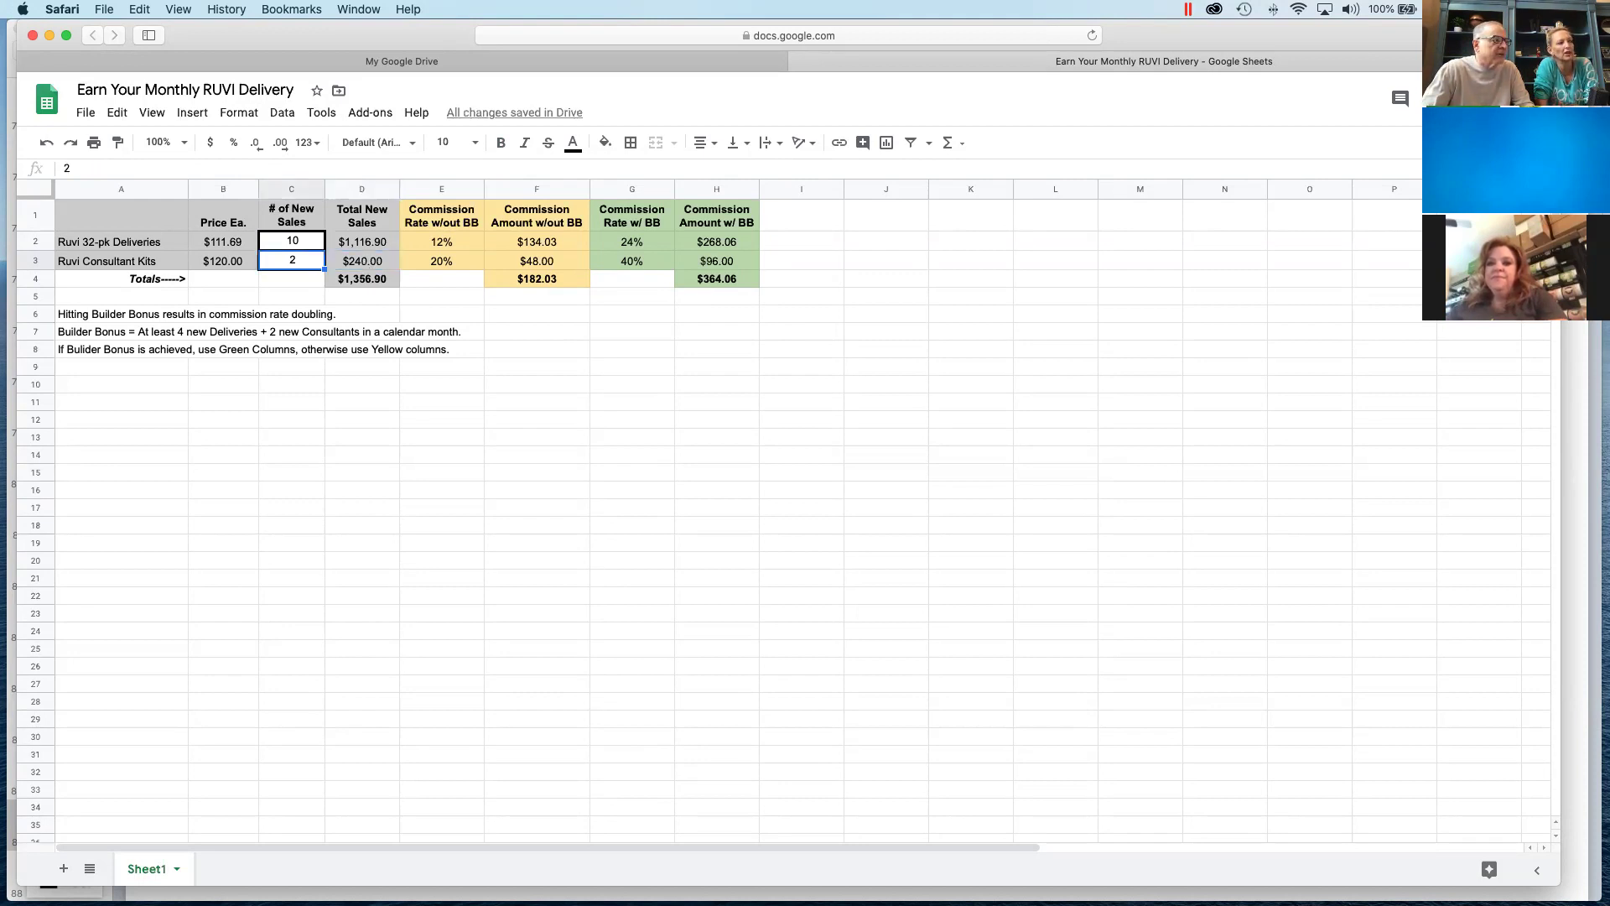
- Clear the number of new Ruvi Consultant Kits sales and re-enter it as 2
{"action": "key", "text": "BackSpace"}
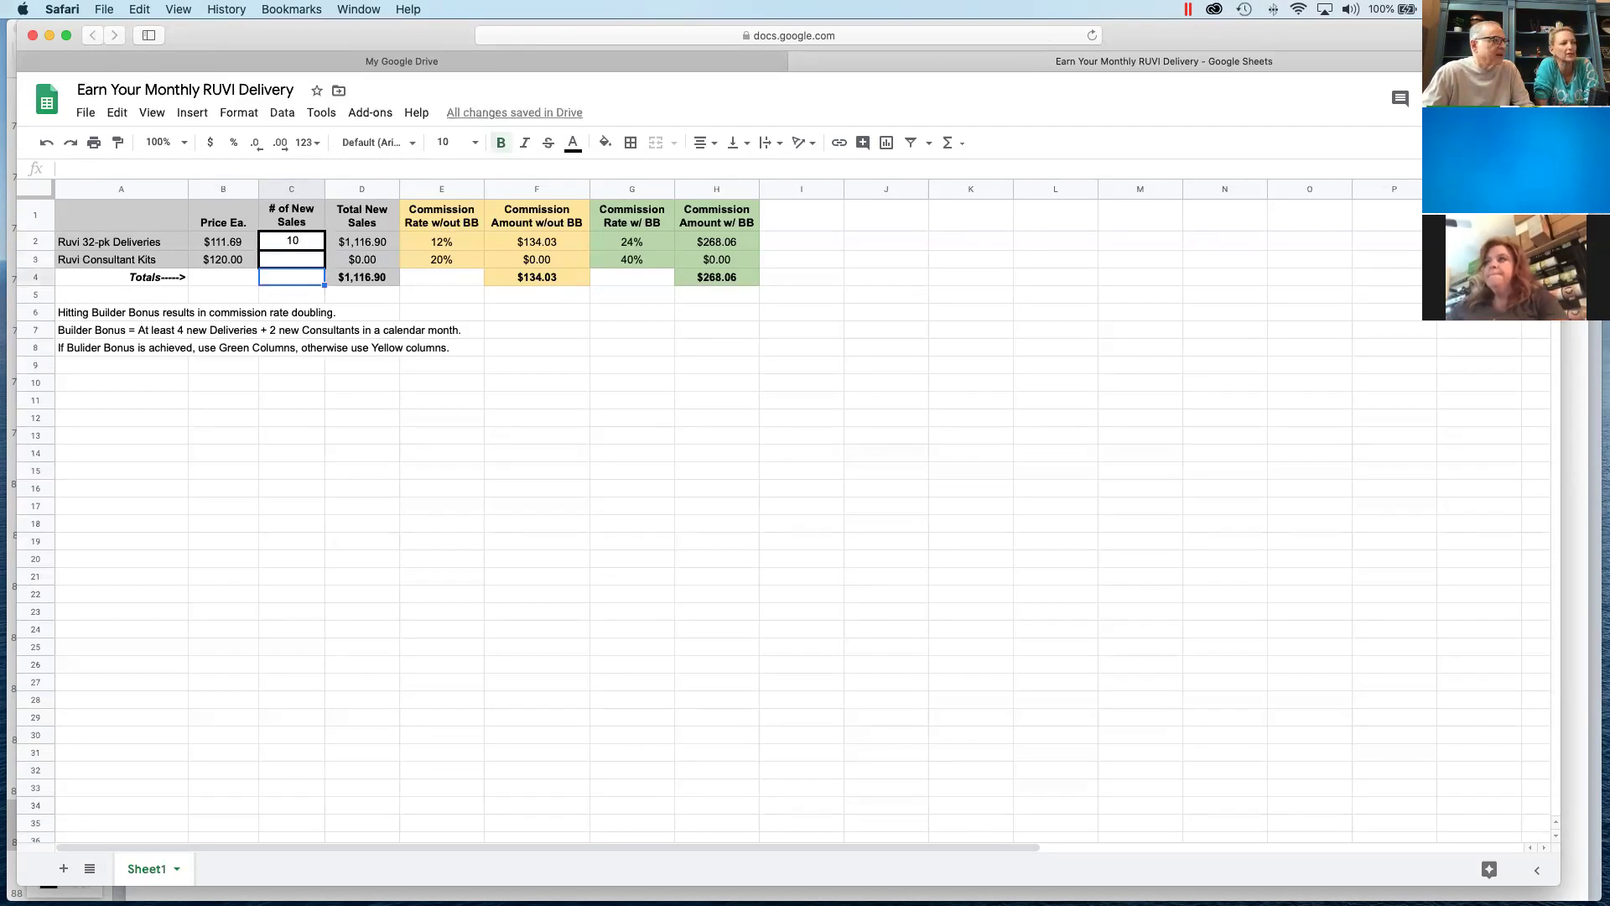
{"action": "type", "text": "2"}
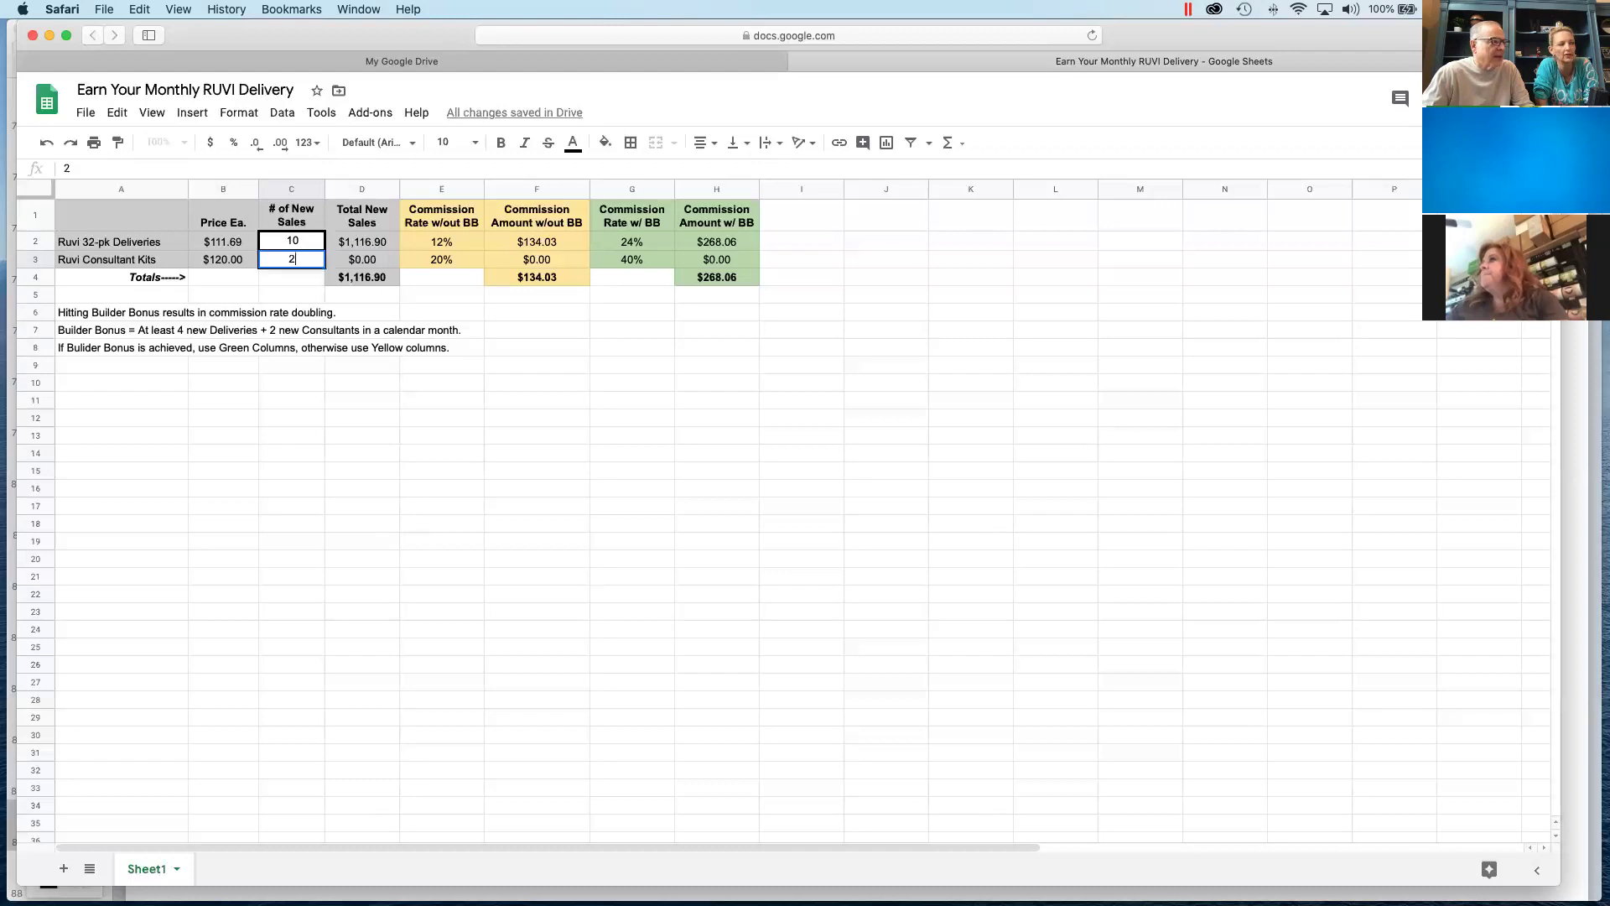
{"action": "key", "text": "Return"}
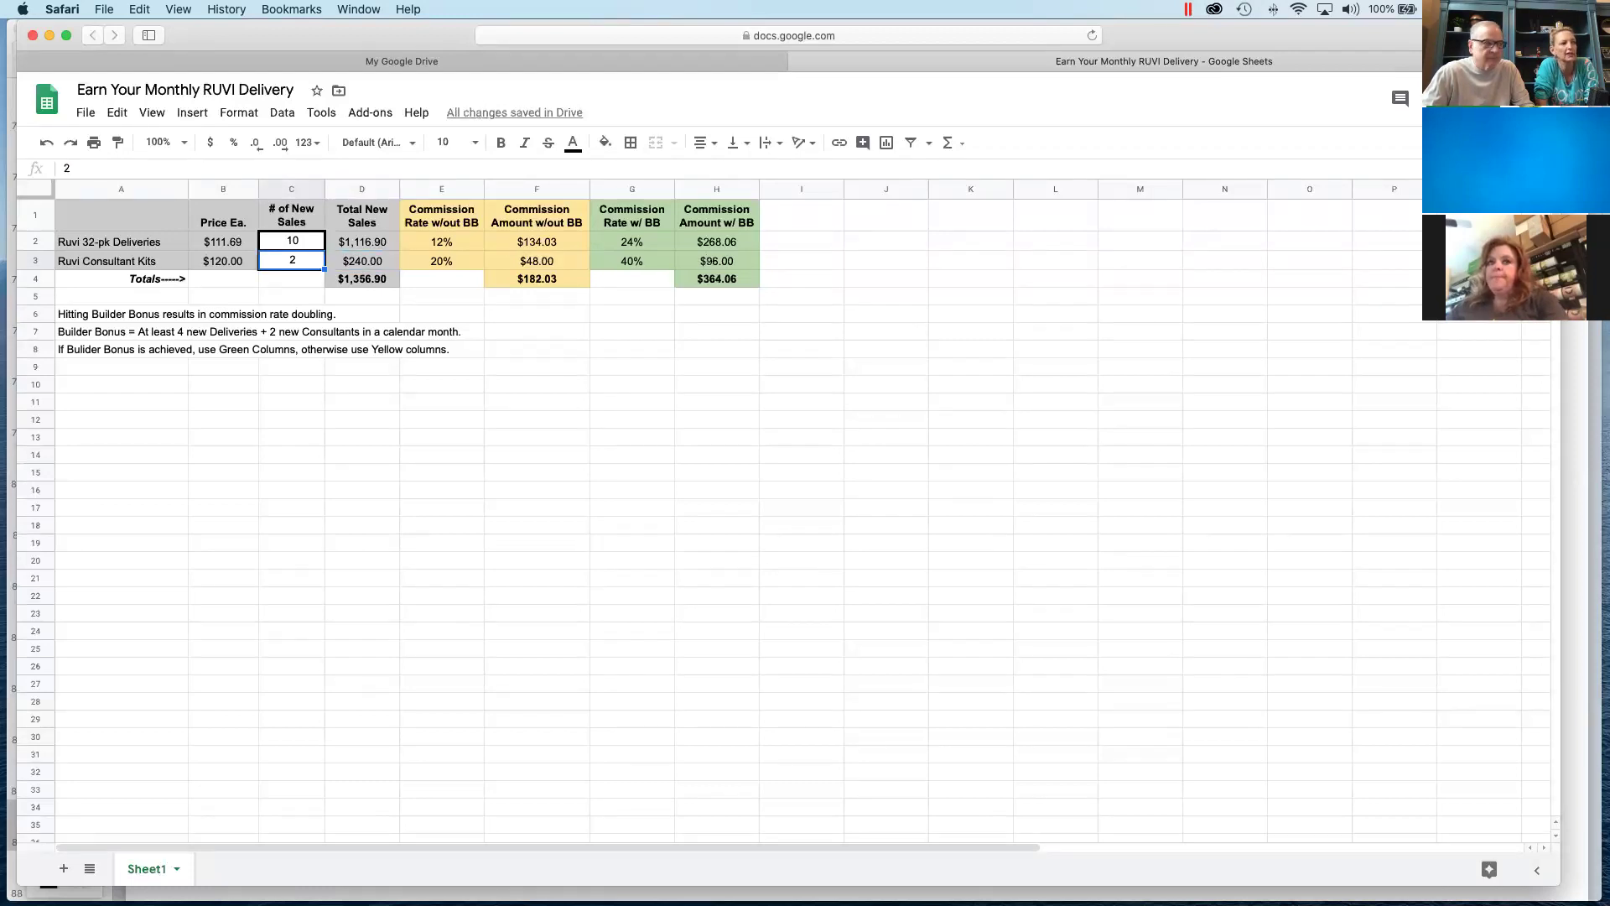
- Clear the Ruvi Consultant Kits count and set the number of new Ruvi 32-pk Deliveries sales to 4
{"action": "key", "text": "Delete"}
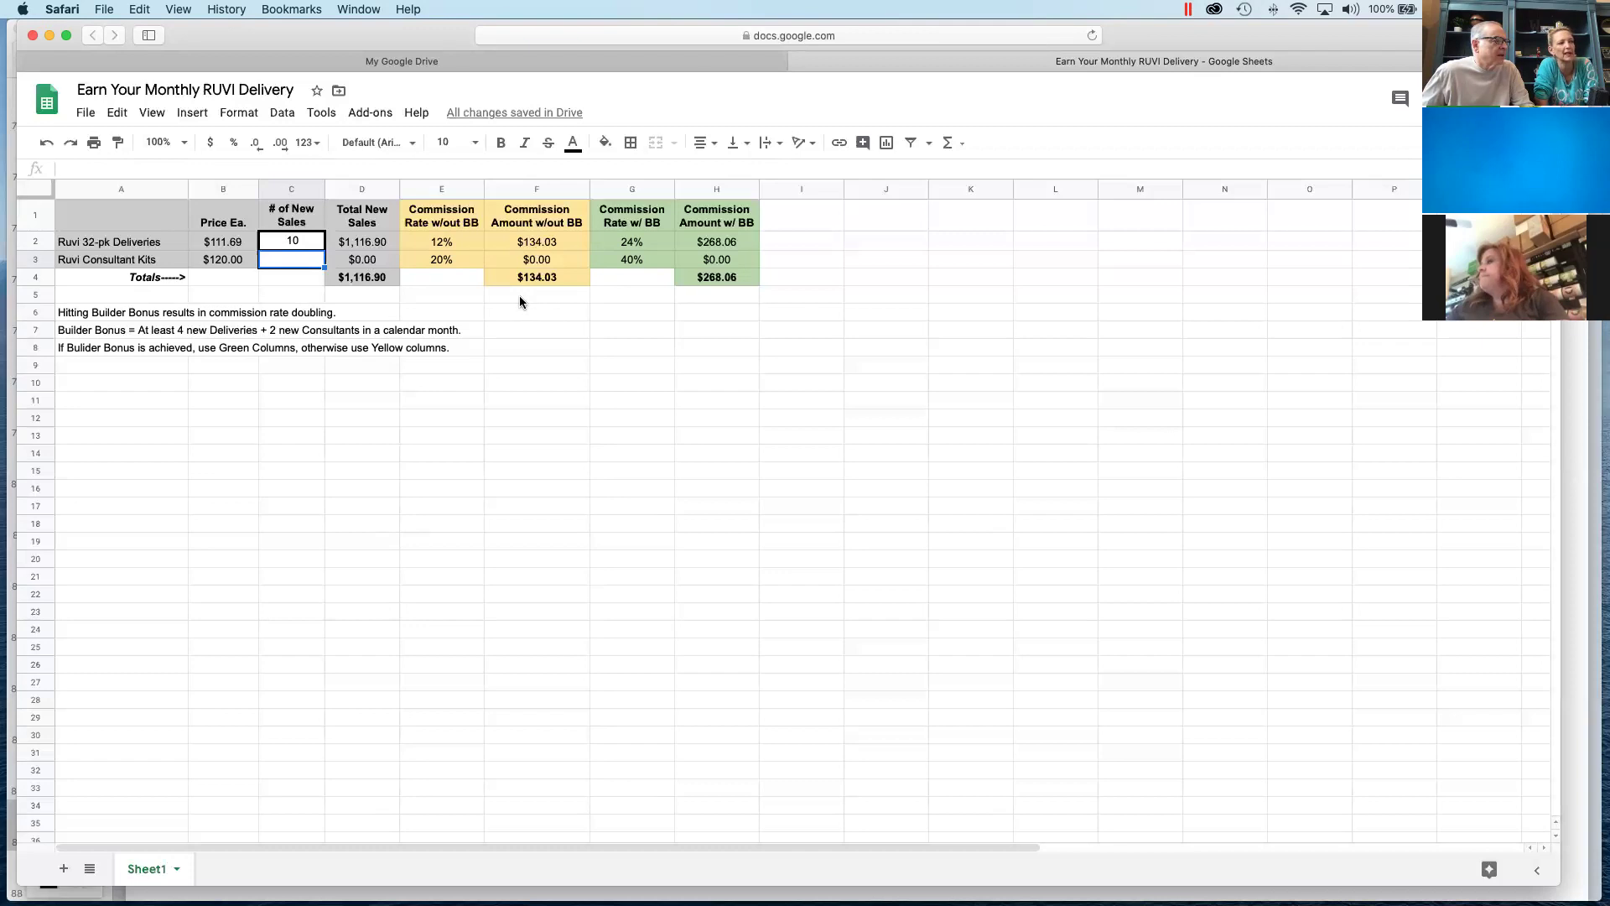
{"action": "left_click", "coordinate": [302, 241]}
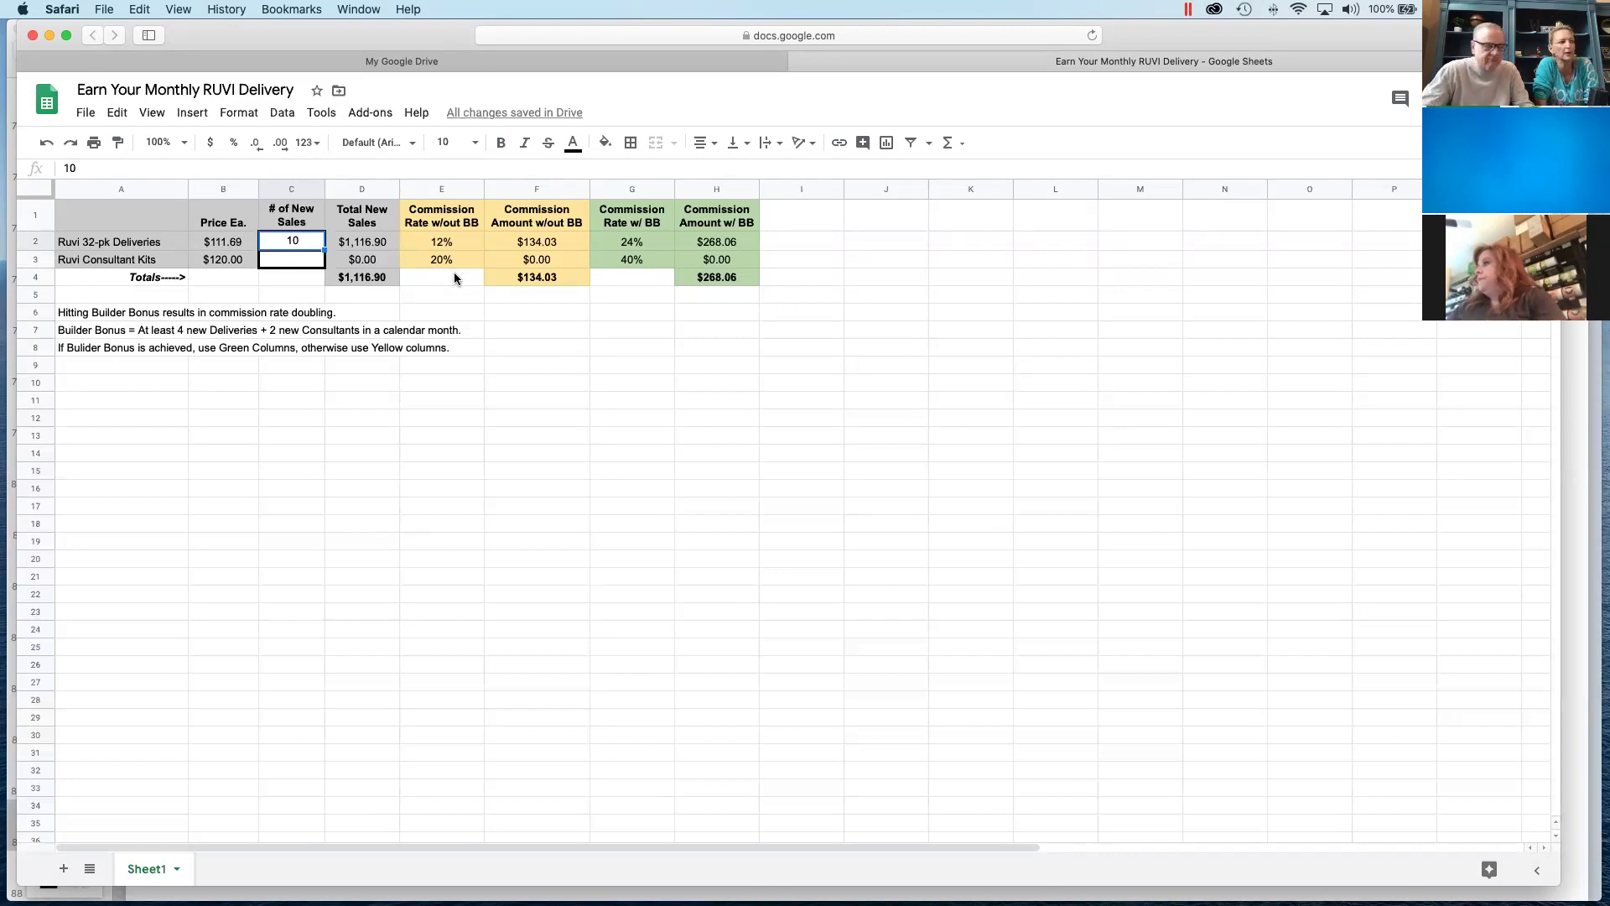
{"action": "type", "text": "4"}
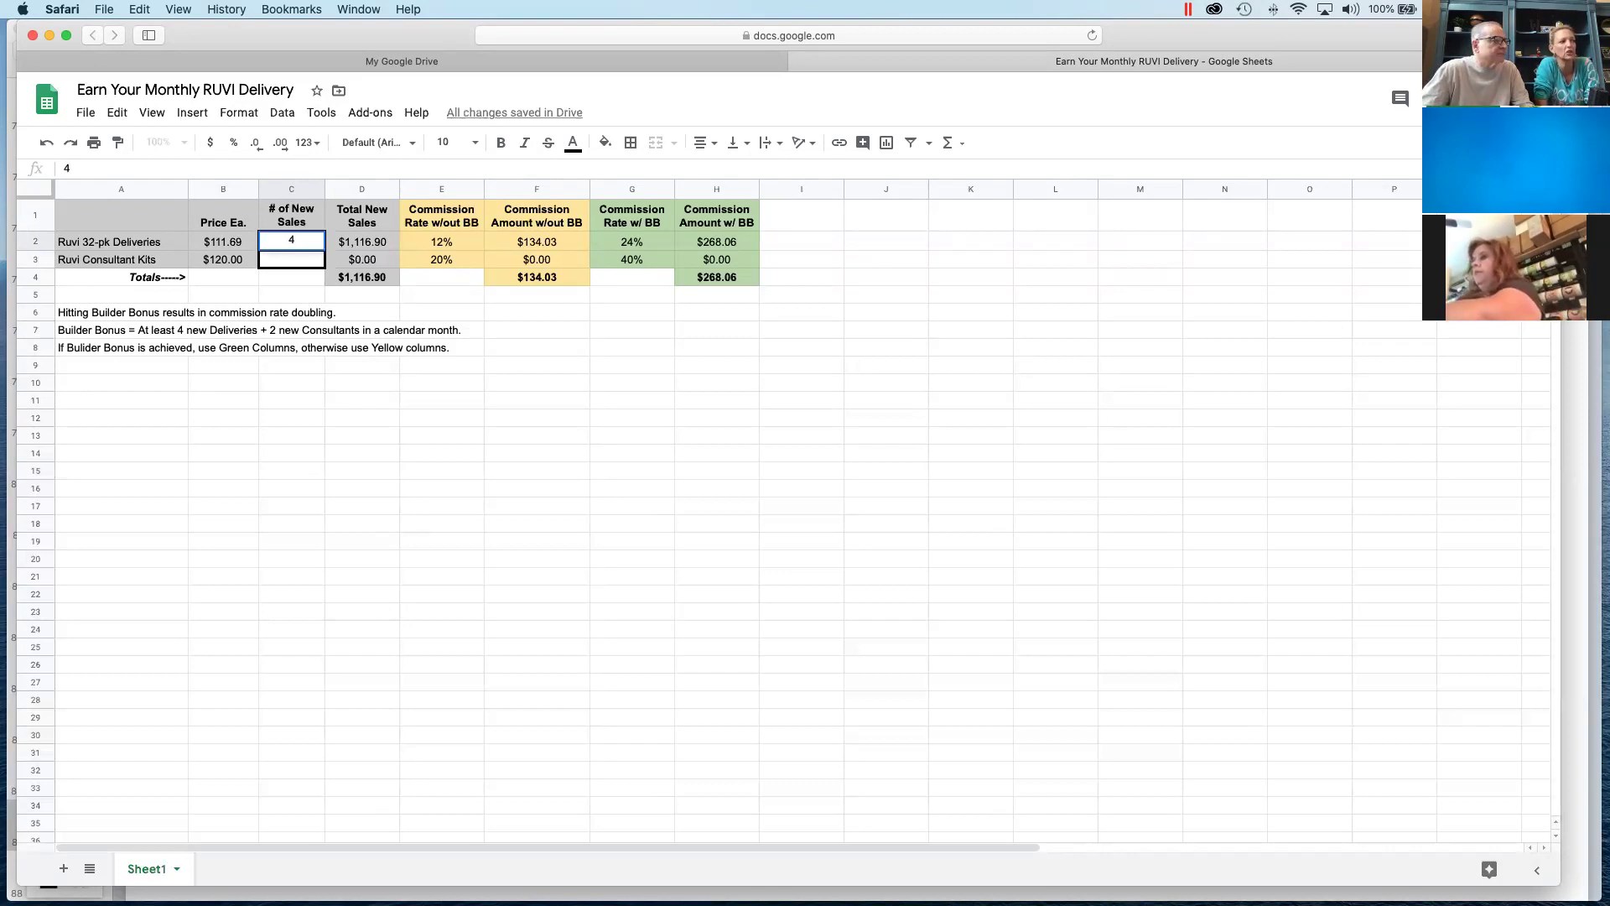
{"action": "key", "text": "Return"}
{"action": "key", "text": "Up"}
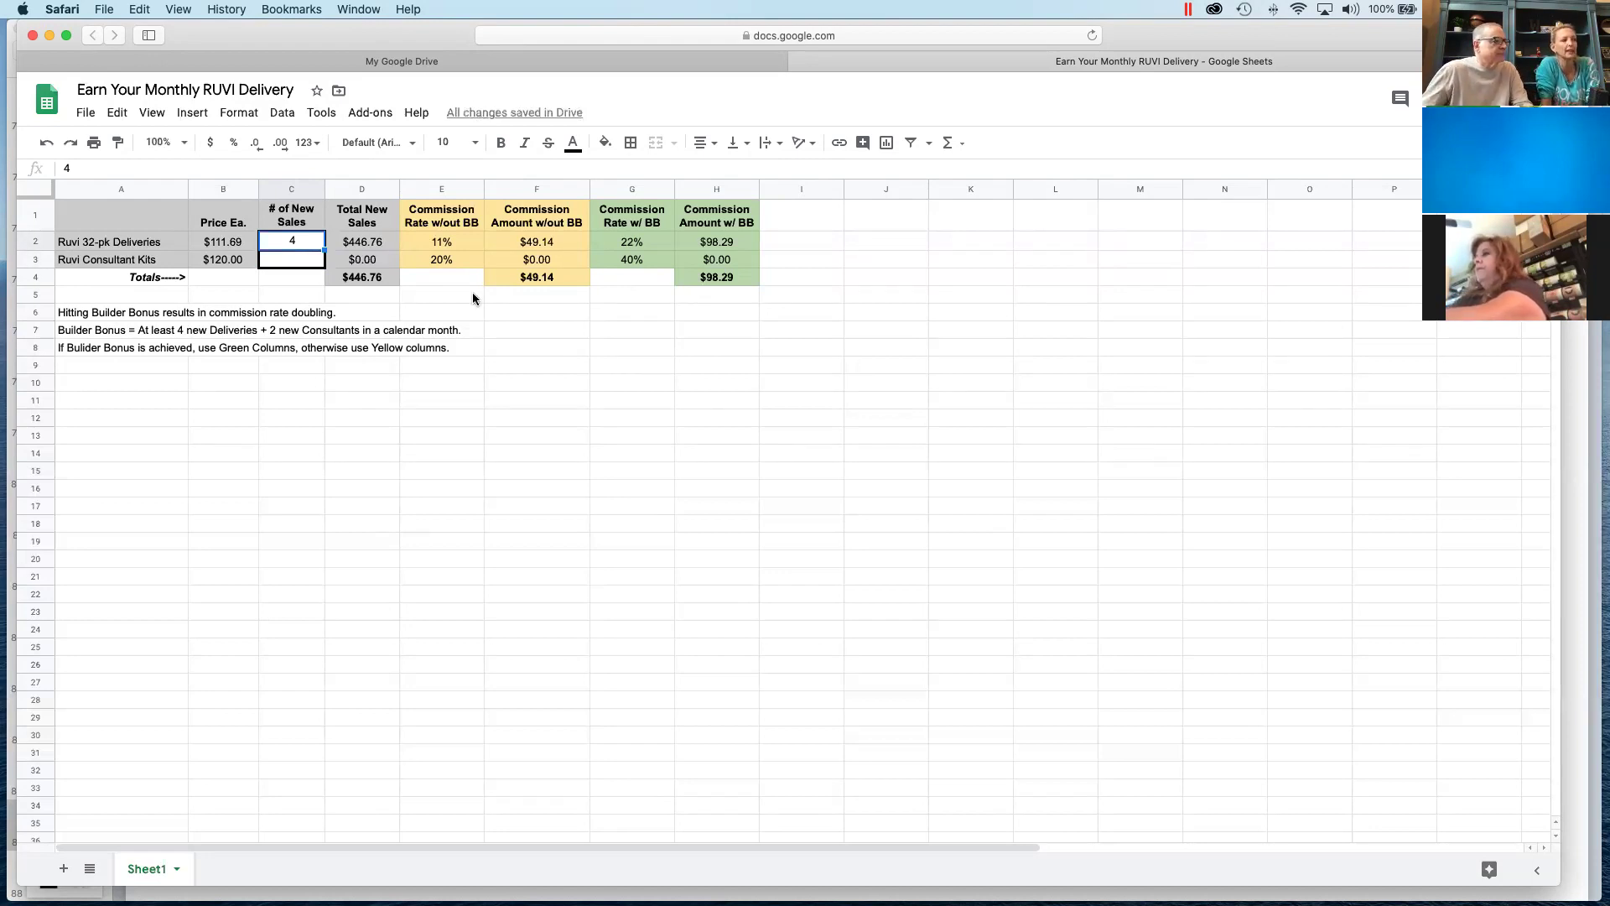
- Enter 2 new Ruvi Consultant Kits sales alongside the 4 new deliveries
{"action": "left_click", "coordinate": [300, 263]}
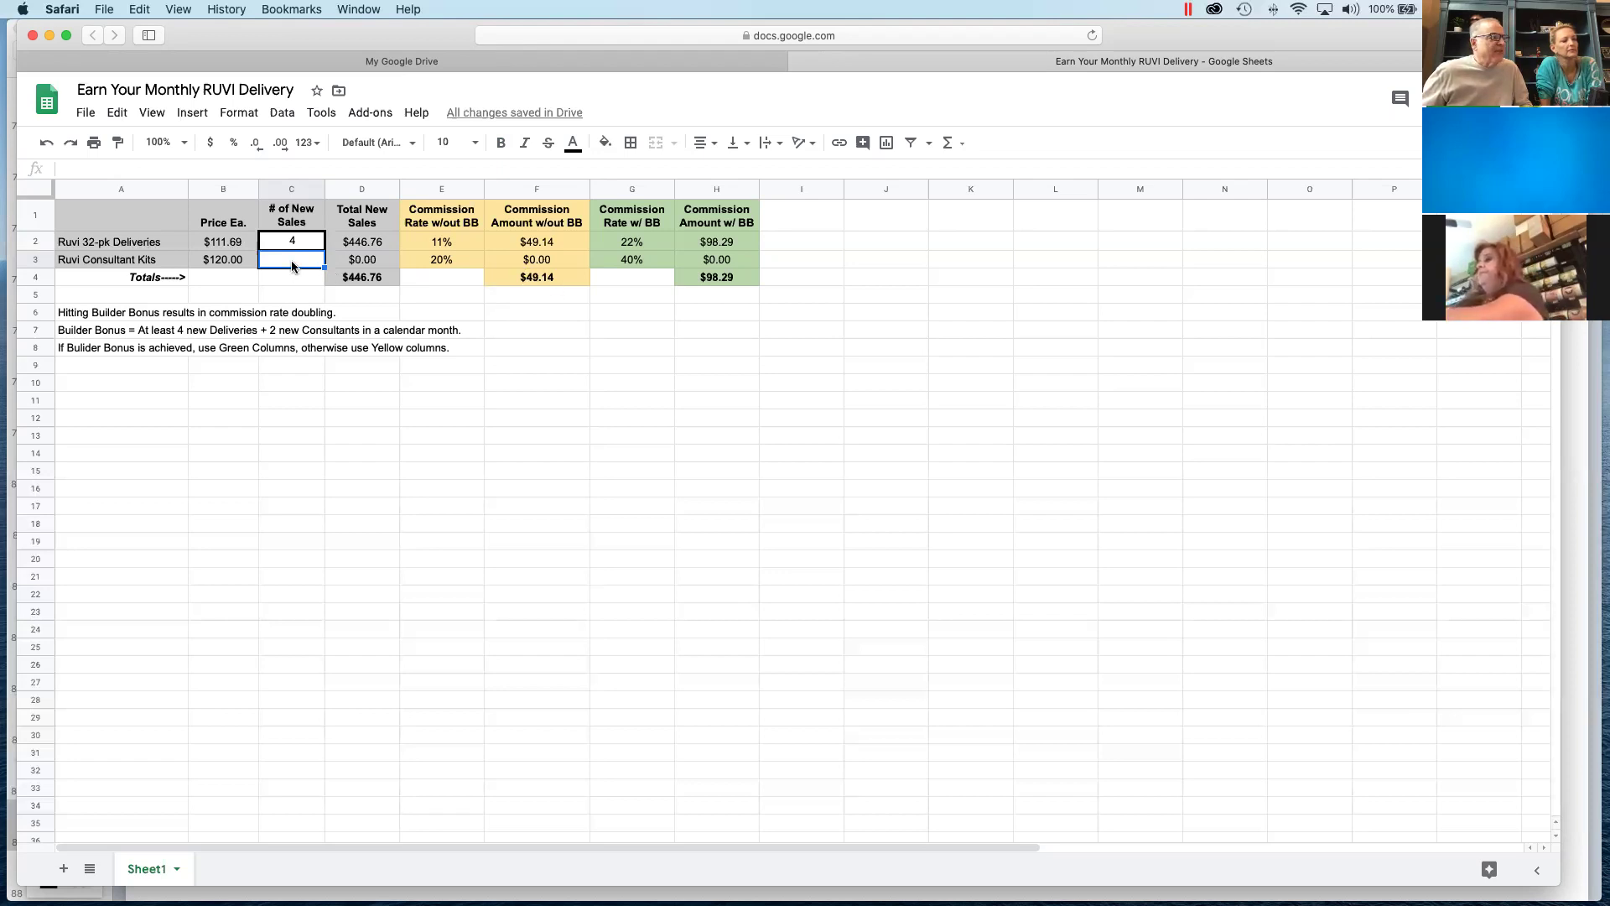
{"action": "type", "text": "2"}
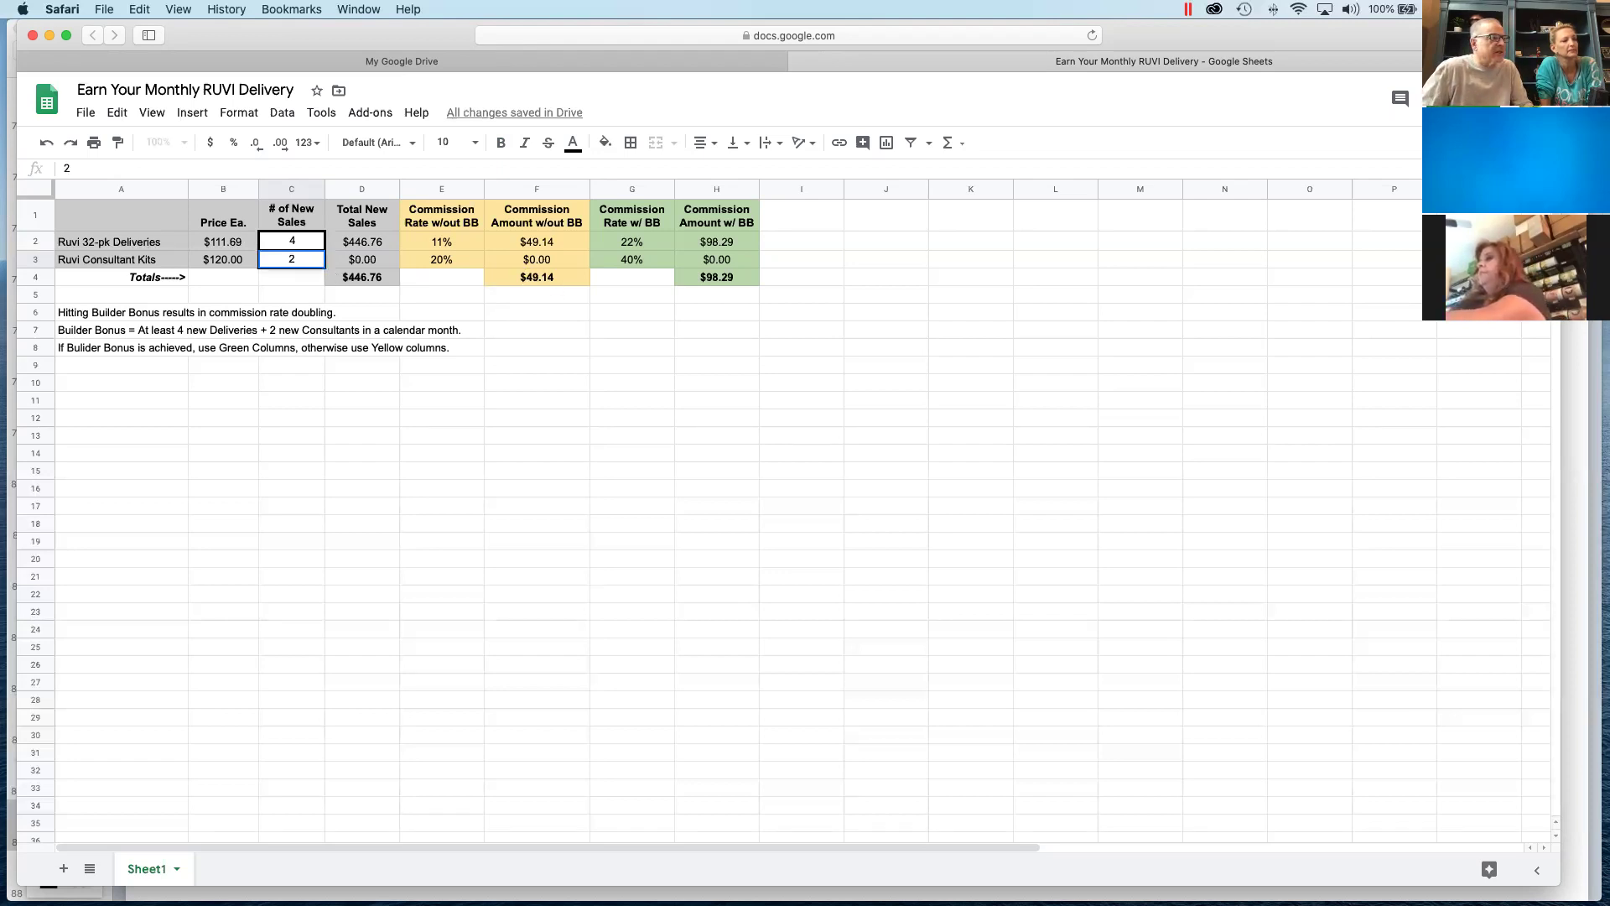
{"action": "key", "text": "Return"}
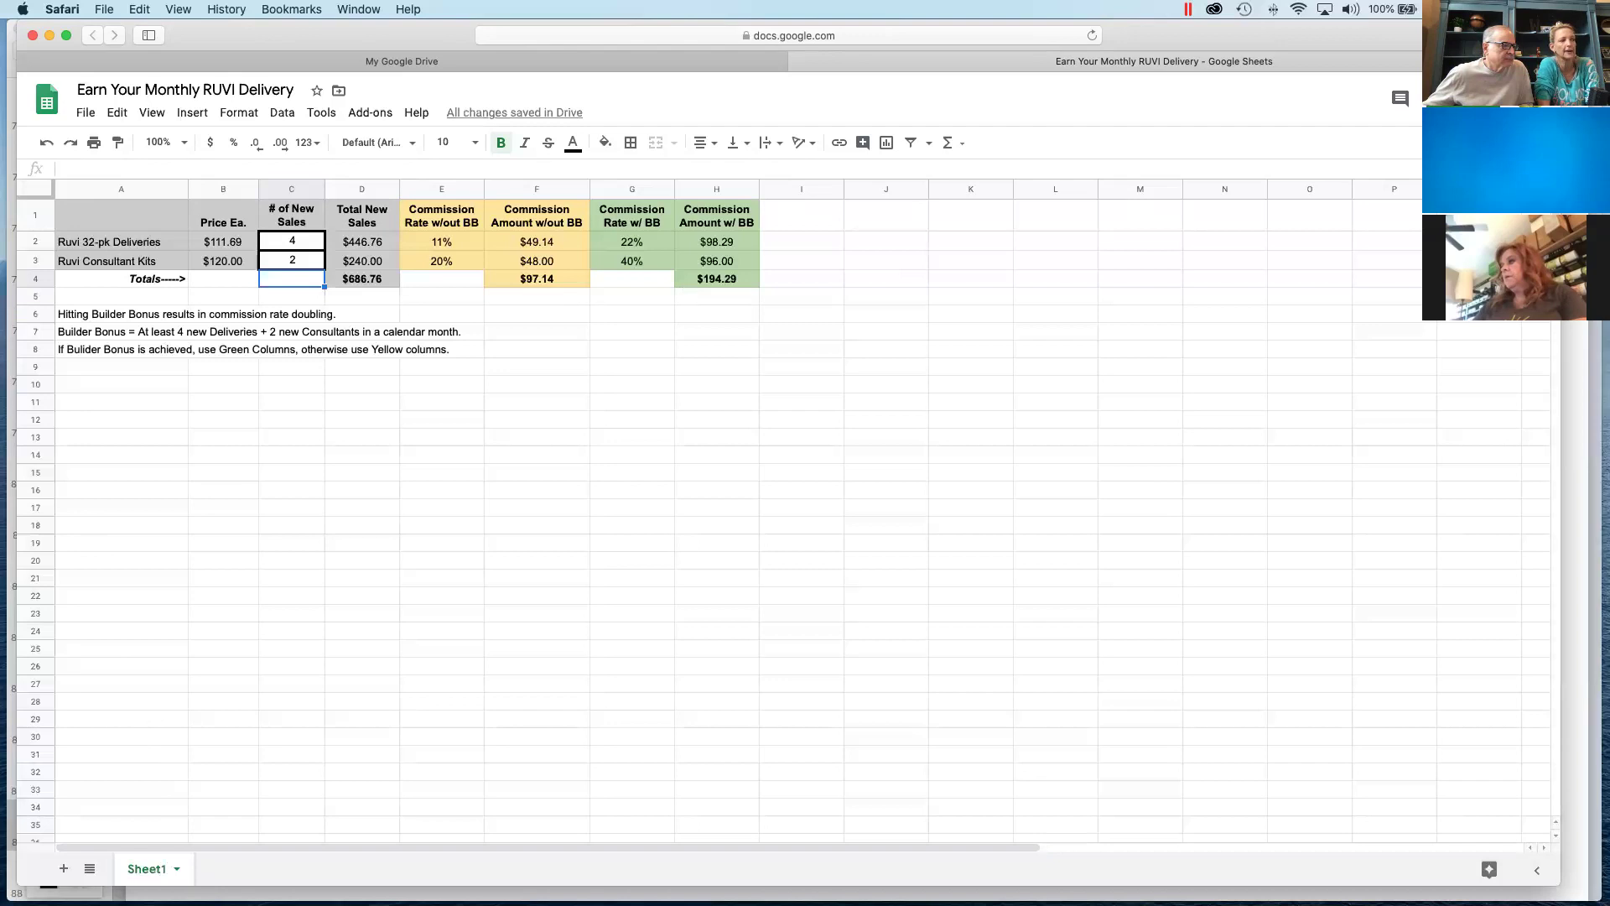
- Switch to the MDT Training Slides in Keynote, view the Premier Pool Rank Activity slide, and return to the Premier Pool Builder Bonus Activity slide
{"action": "key", "text": "super+Tab"}
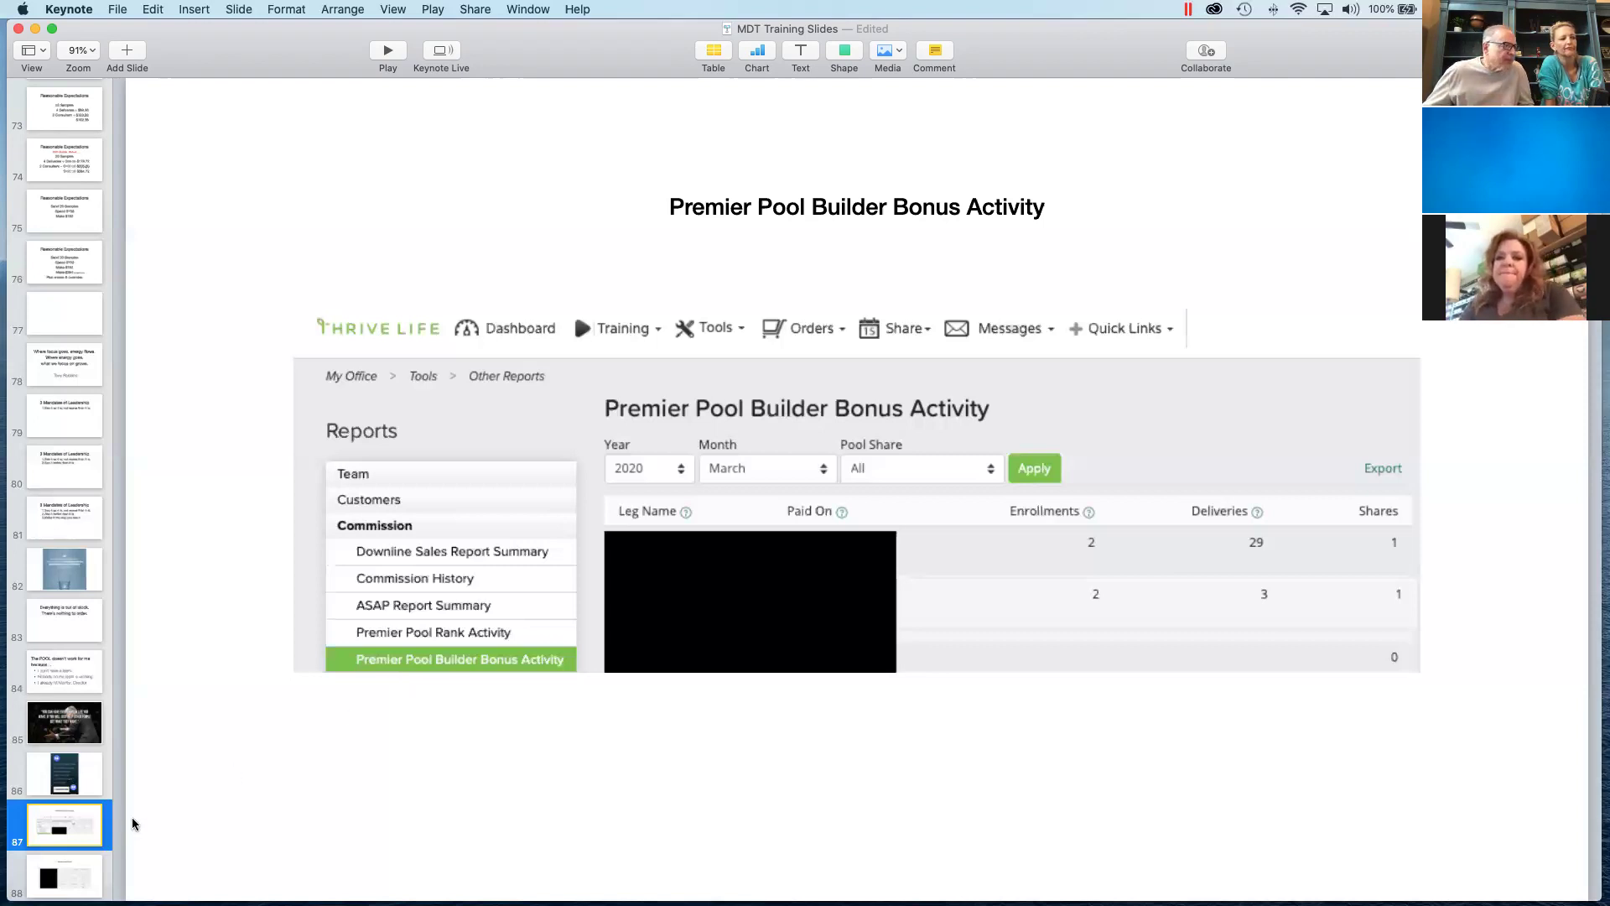
{"action": "left_click", "coordinate": [73, 872]}
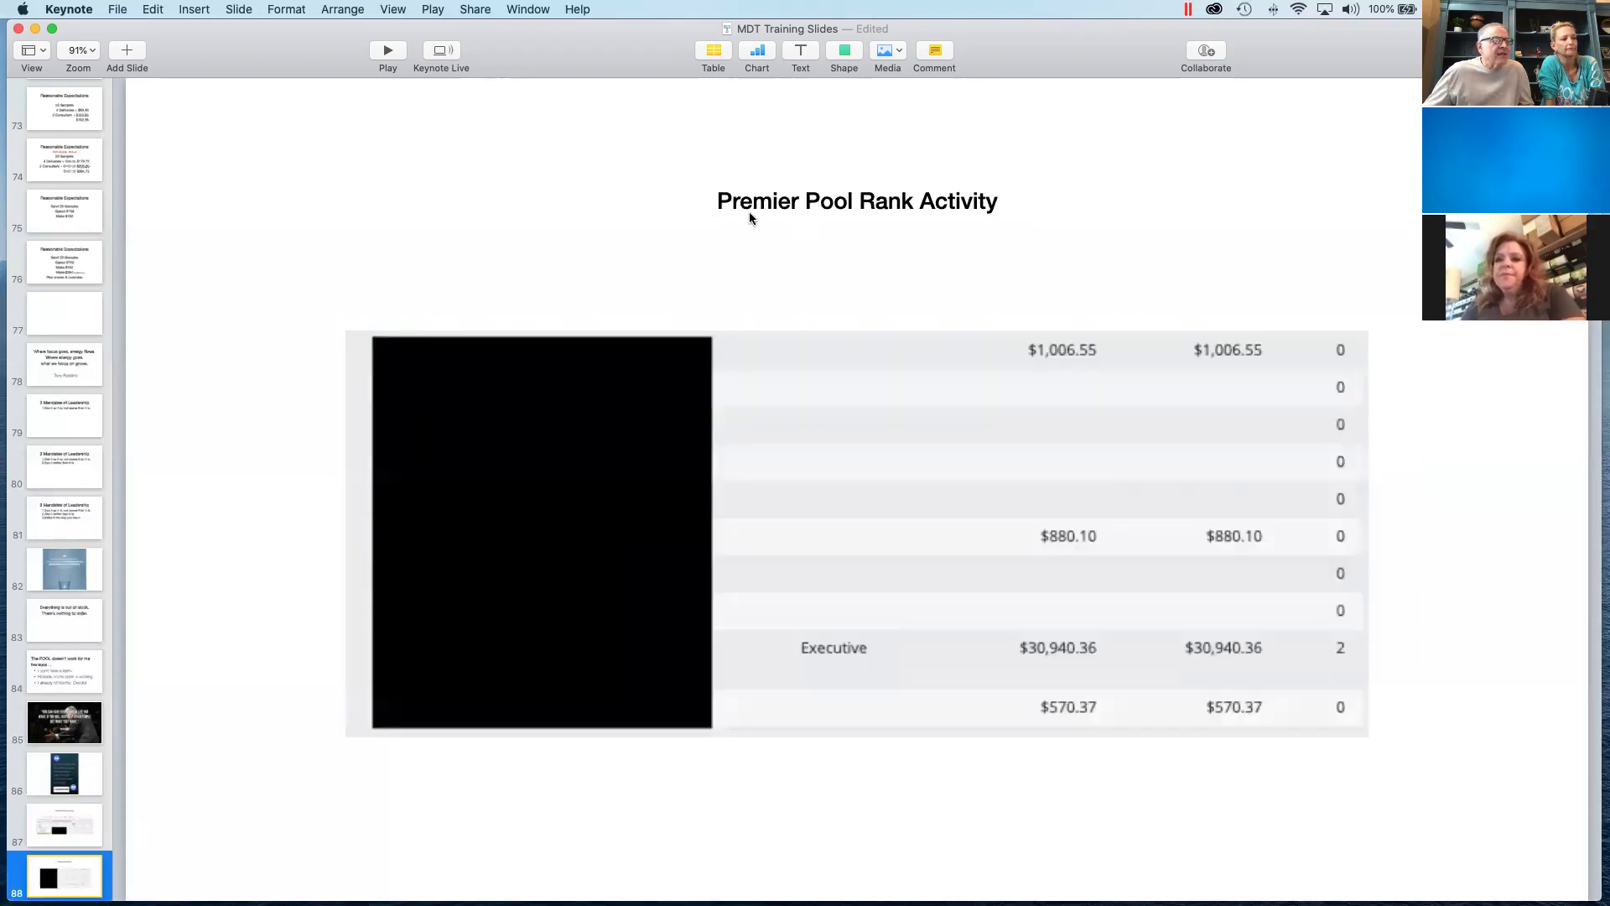
{"action": "left_click", "coordinate": [88, 827]}
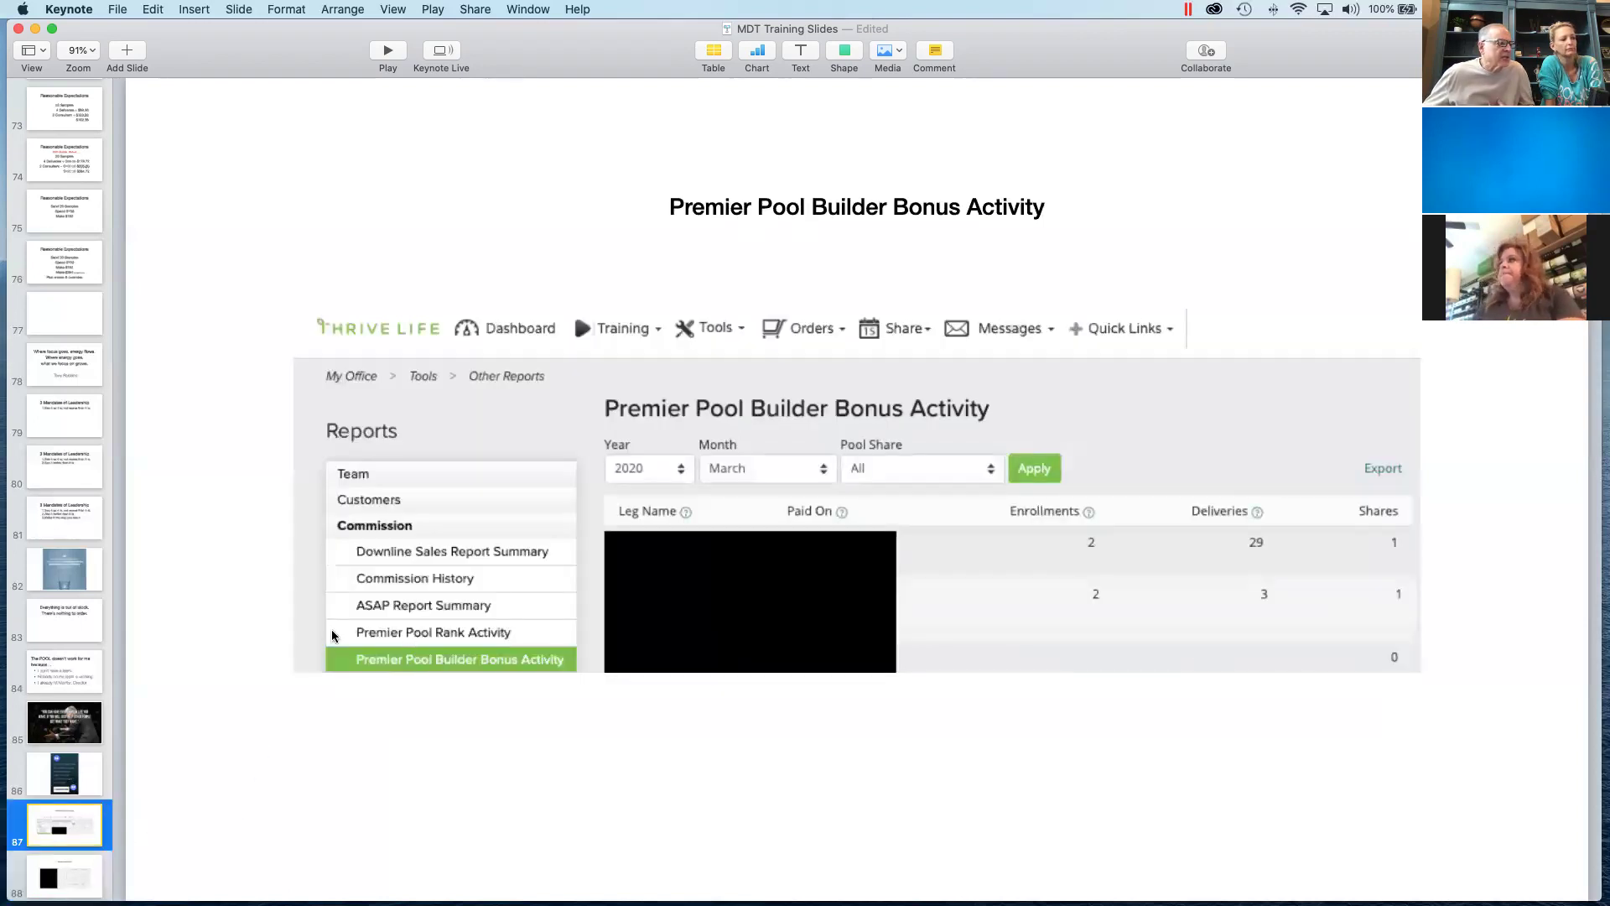